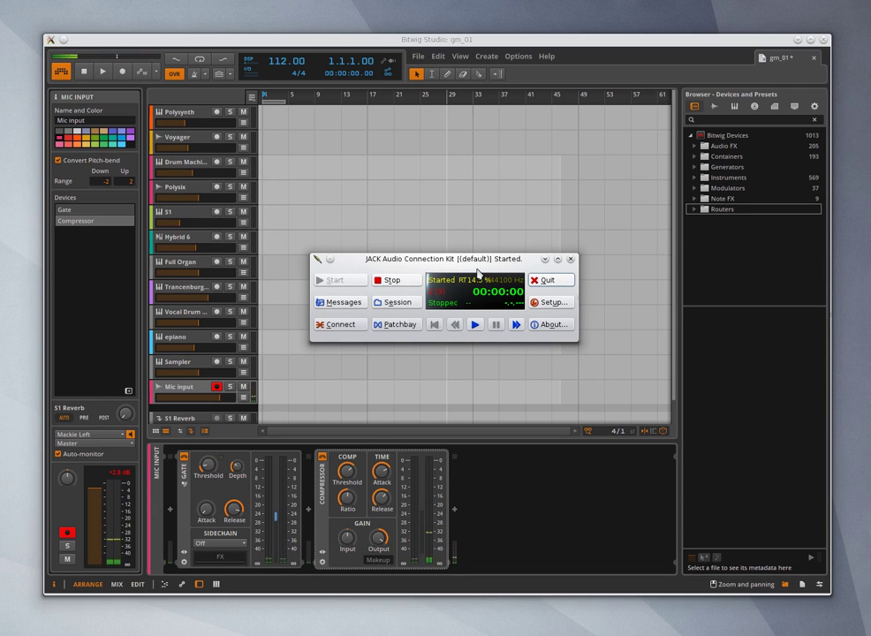
left_click(550, 302)
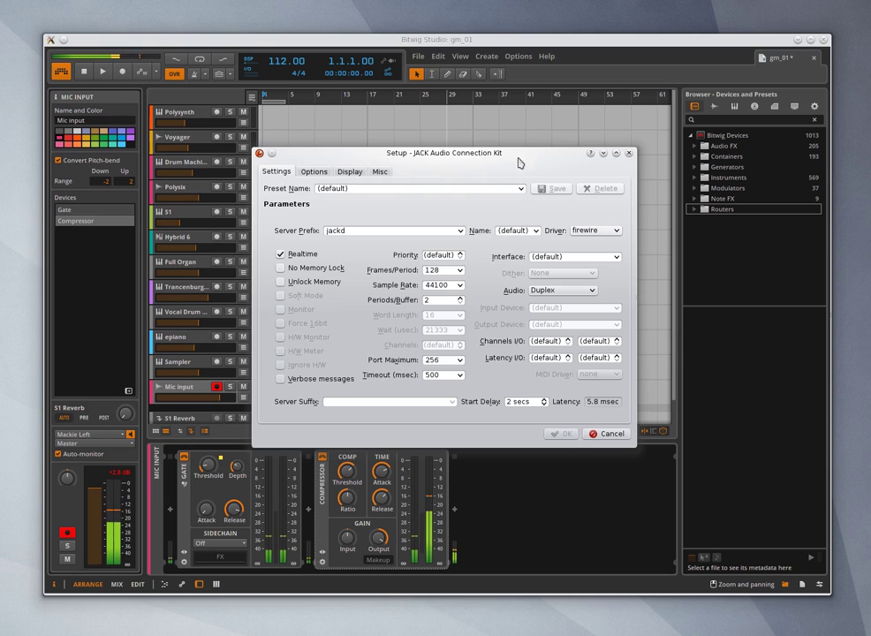
left_click(627, 153)
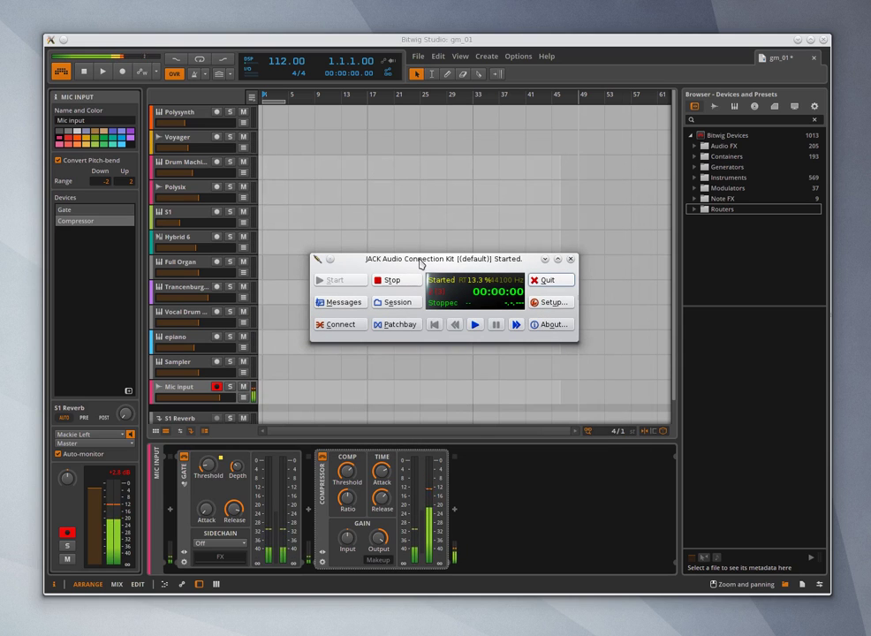
Open QjackCtl's audio Connections and collapse every client tree in the Readable and Writable lists.
left_click(351, 326)
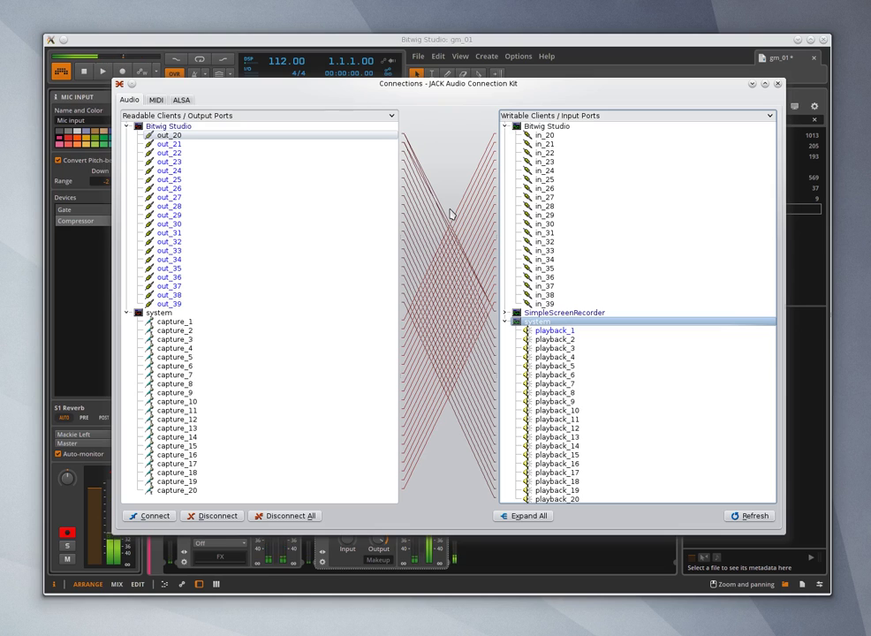
left_click(125, 313)
left_click(127, 128)
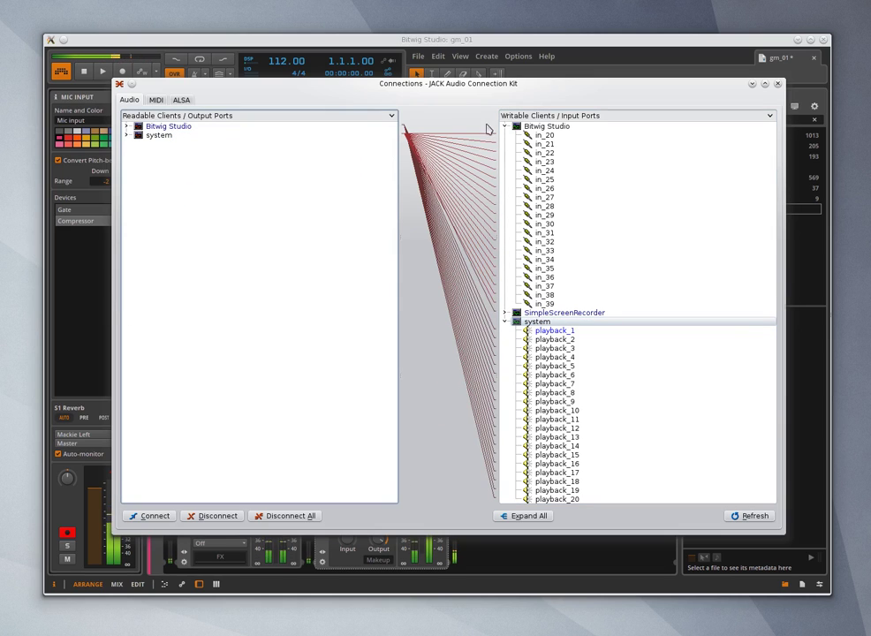
left_click(504, 126)
left_click(505, 144)
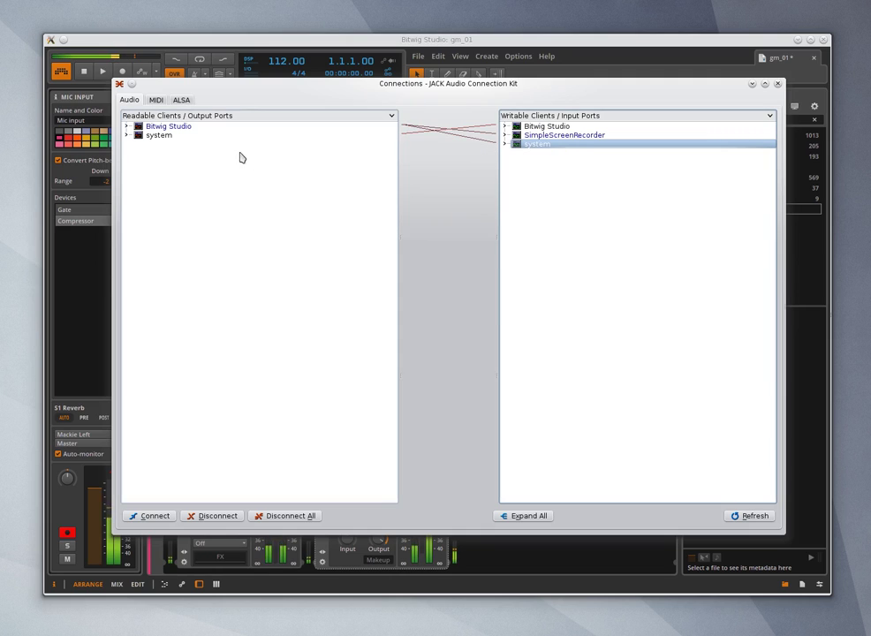
left_click(203, 136)
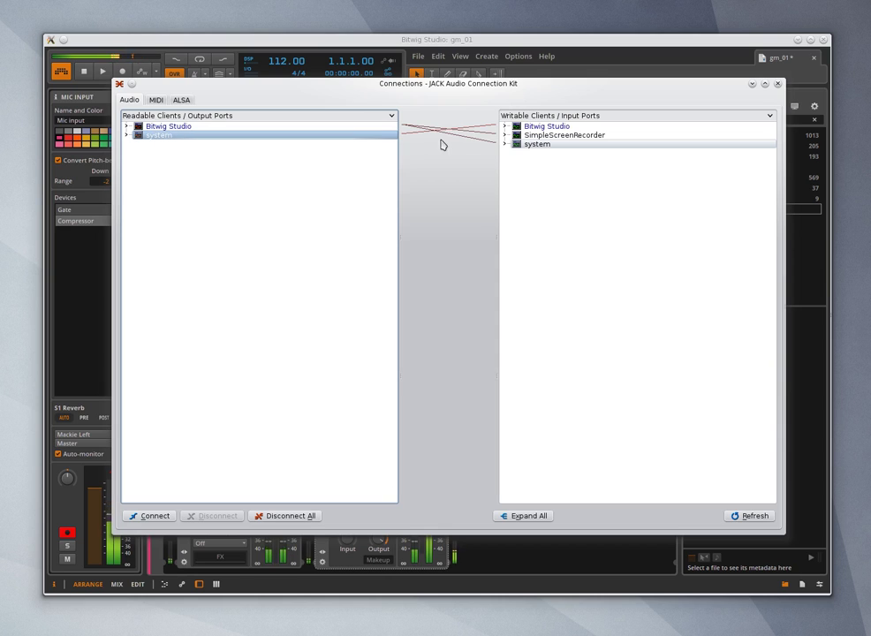
Expand Bitwig Studio's in_20–in_39 inputs and out_20–out_39 outputs, hiding the system capture ports.
left_click(127, 135)
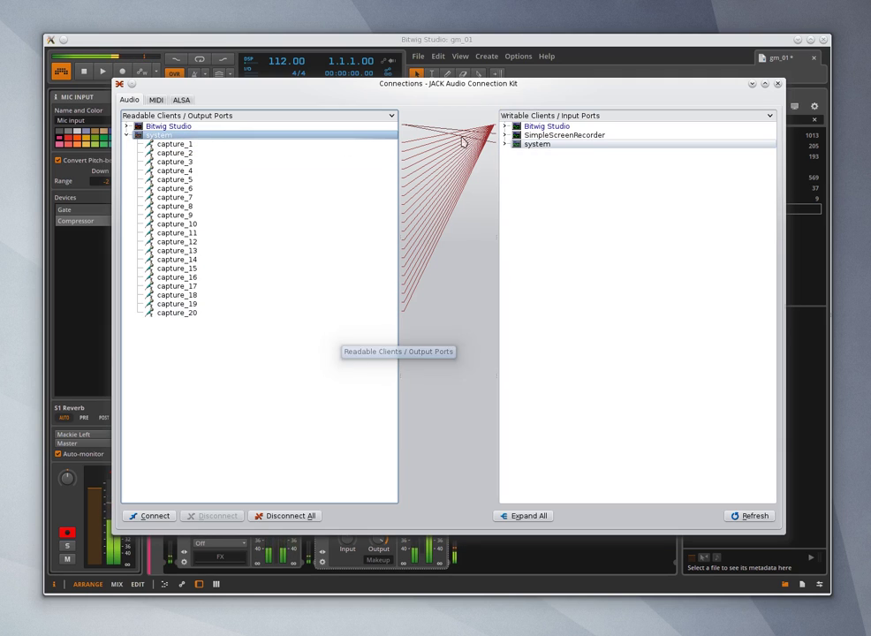
left_click(505, 128)
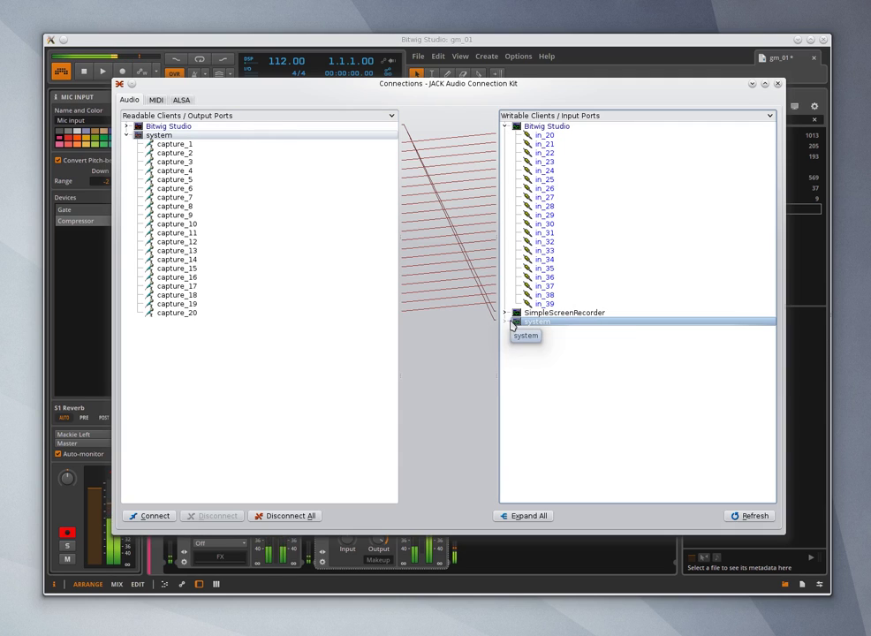
left_click(126, 135)
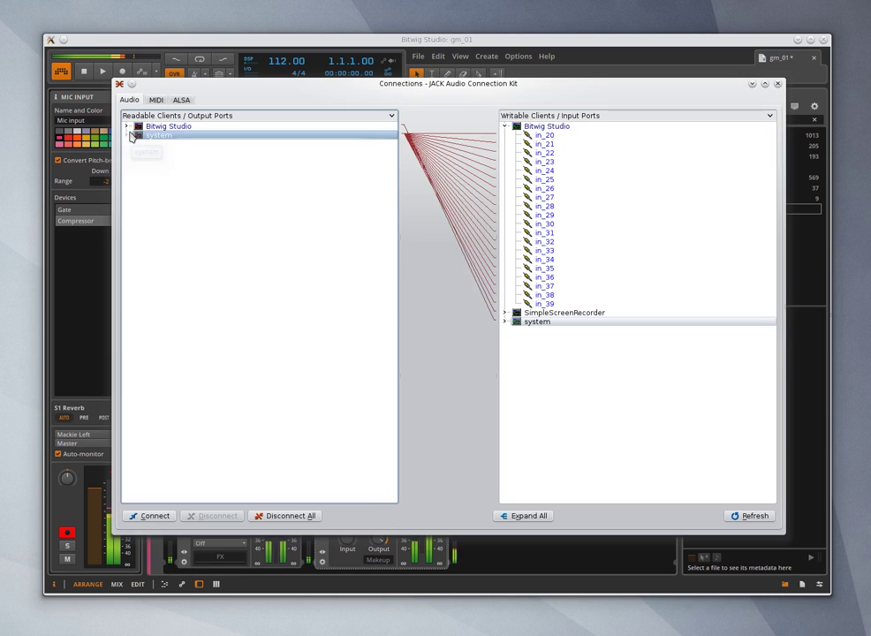
left_click(127, 126)
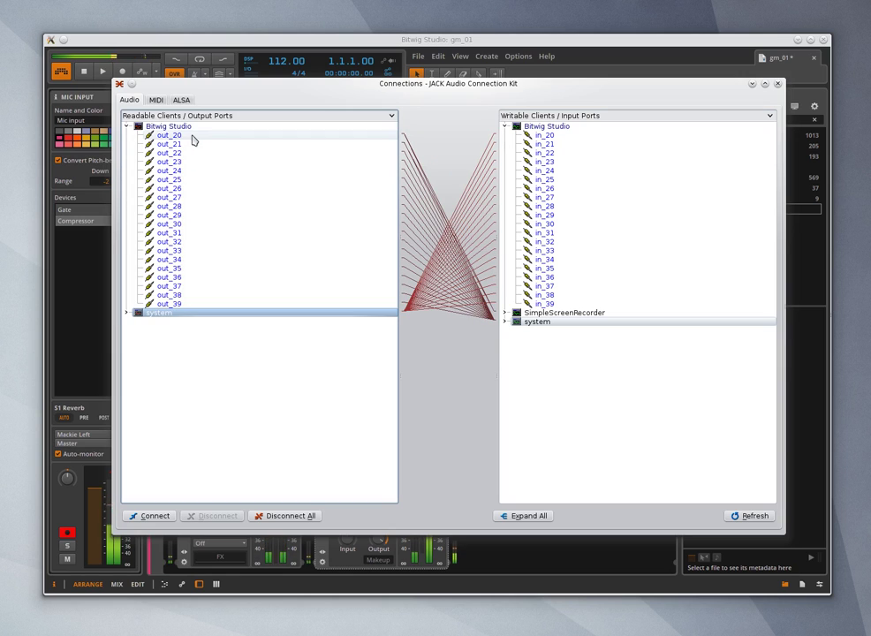
Inspect SimpleScreenRecorder's two input ports, then close the Connections window.
left_click(505, 313)
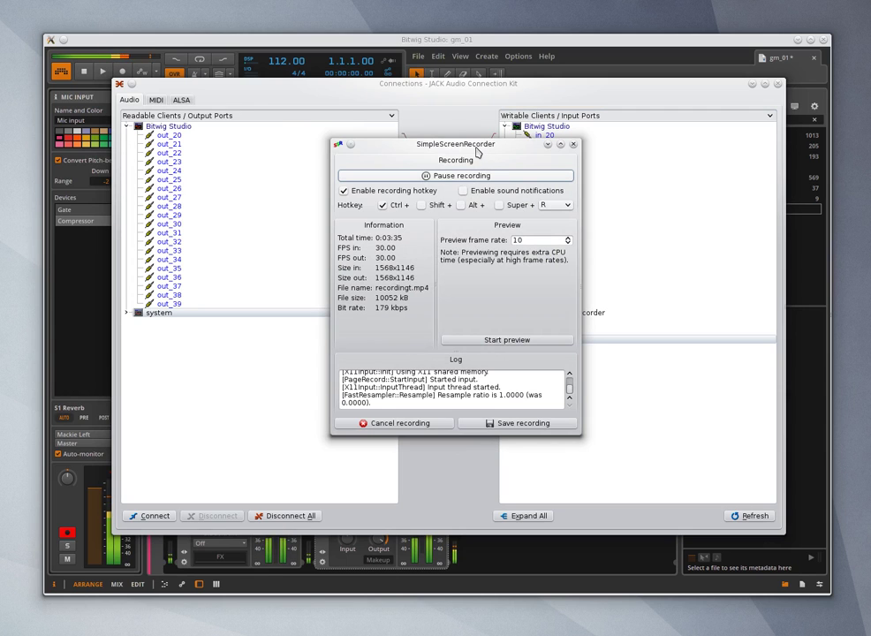
left_click_drag(465, 149, 0, 159)
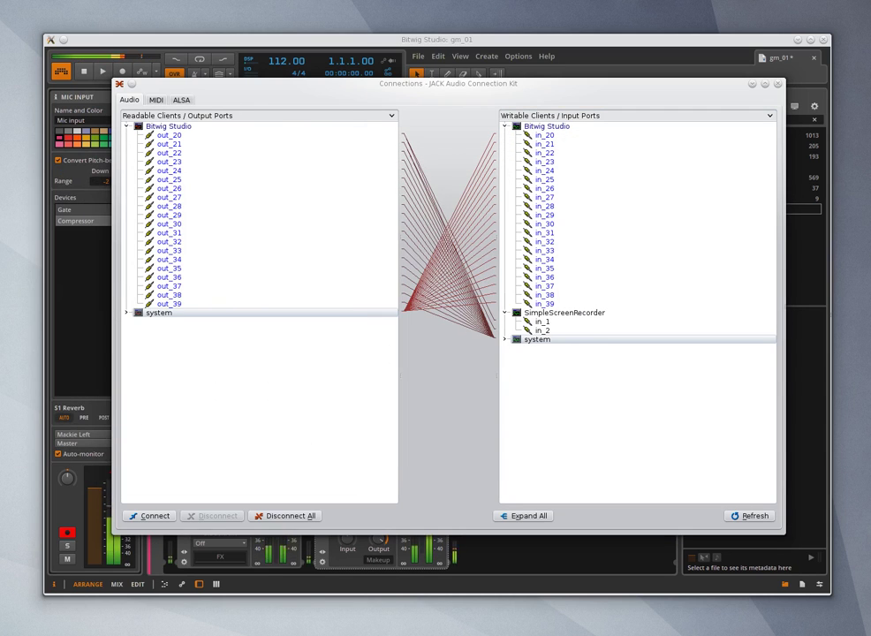
left_click(778, 84)
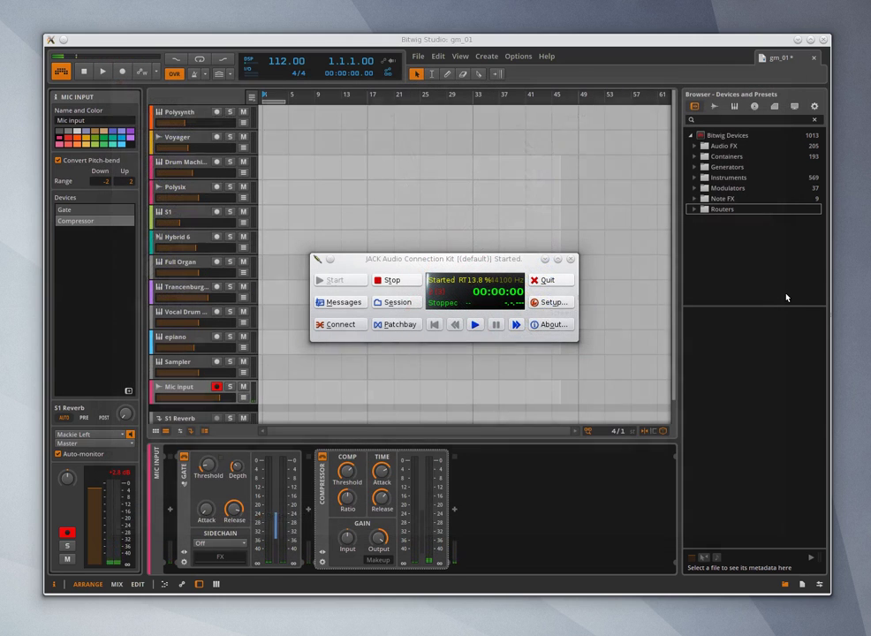
Minimize QjackCtl and open Bitwig's Options > Preferences on the Audio page.
left_click(547, 261)
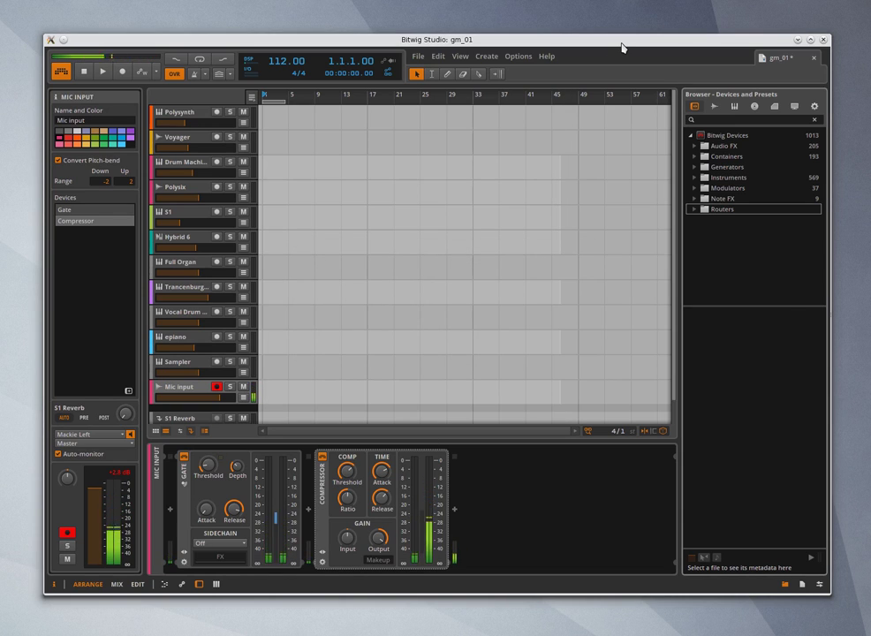
left_click(518, 55)
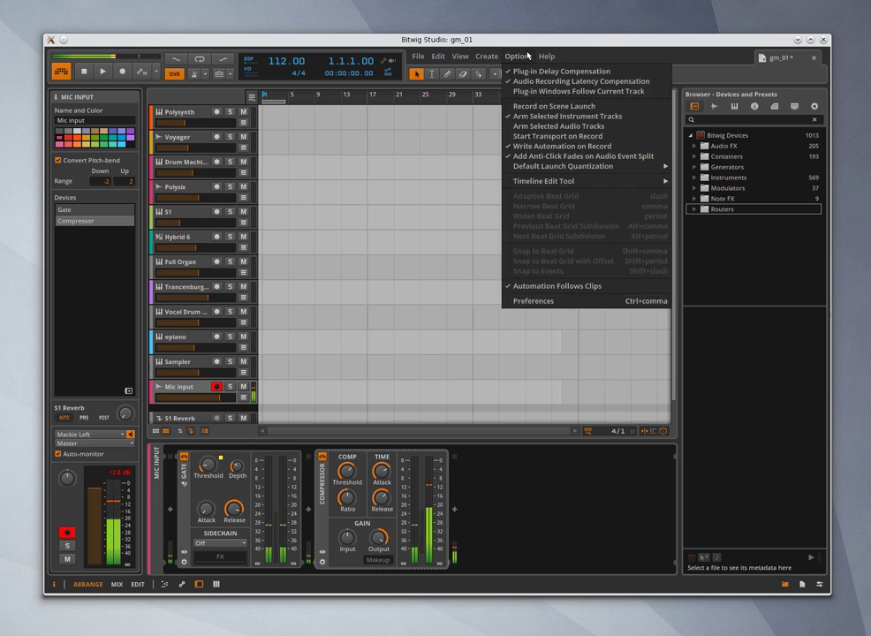
left_click(565, 301)
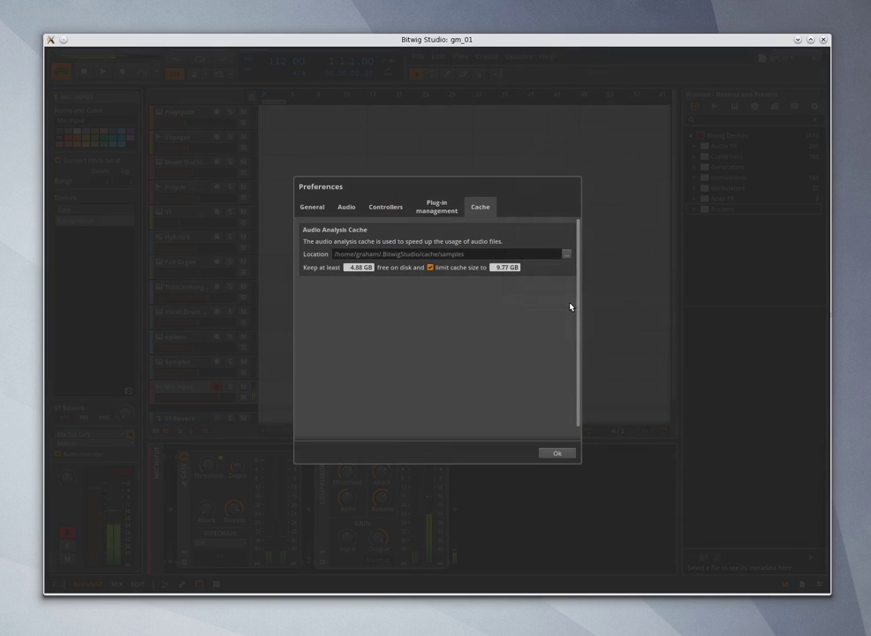
left_click(347, 205)
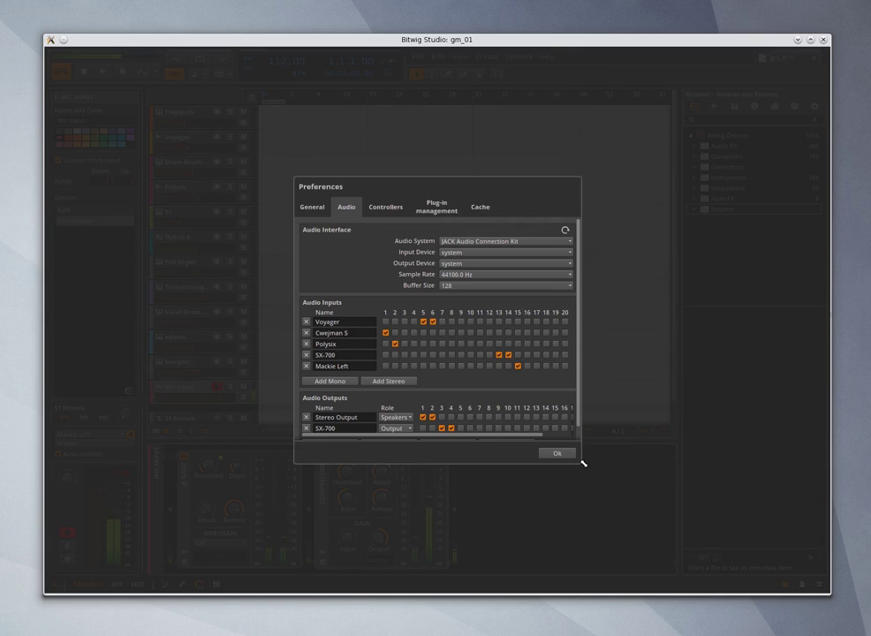
Enlarge the Preferences and route Voyager to JACK inputs 5–6 and SX-700 to 13–14.
left_click_drag(583, 463, 680, 521)
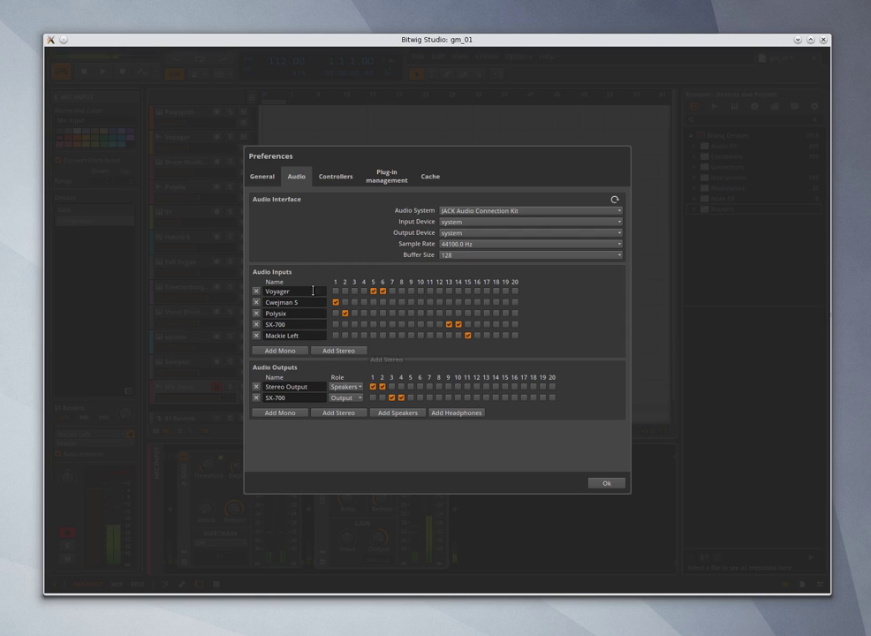
left_click(372, 291)
left_click(458, 324)
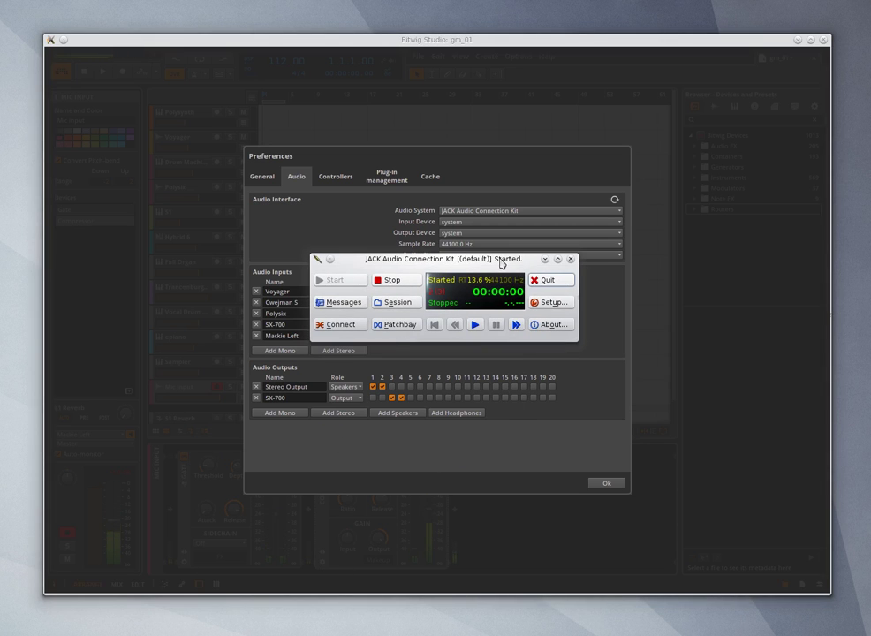
Review QjackCtl's Setup server settings, close them, and minimize the JACK window.
left_click(554, 302)
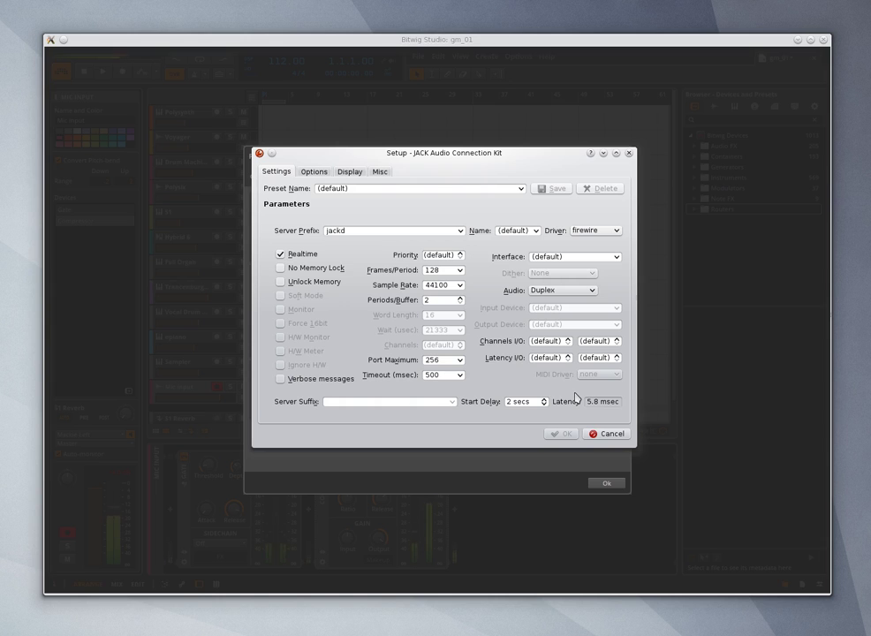
left_click(628, 153)
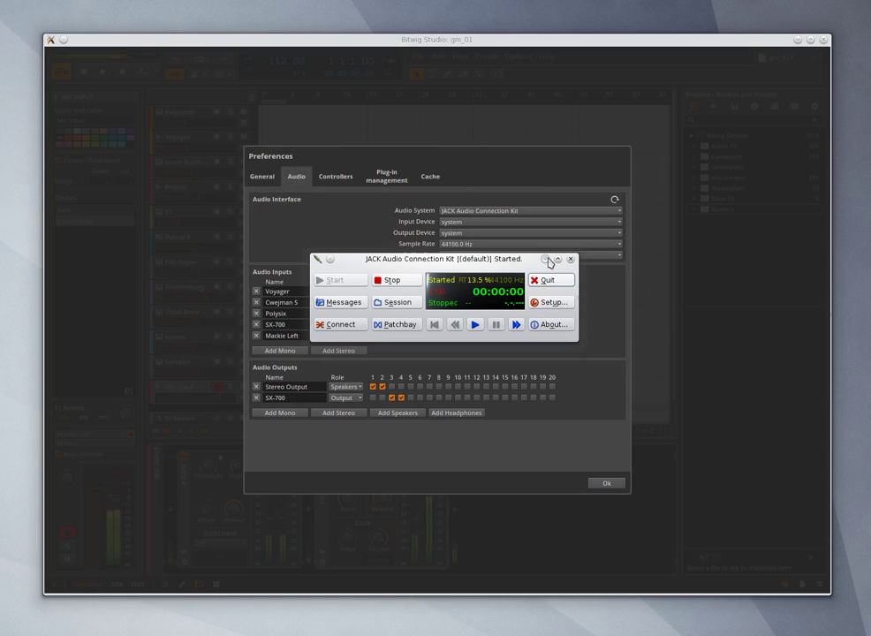
left_click(546, 260)
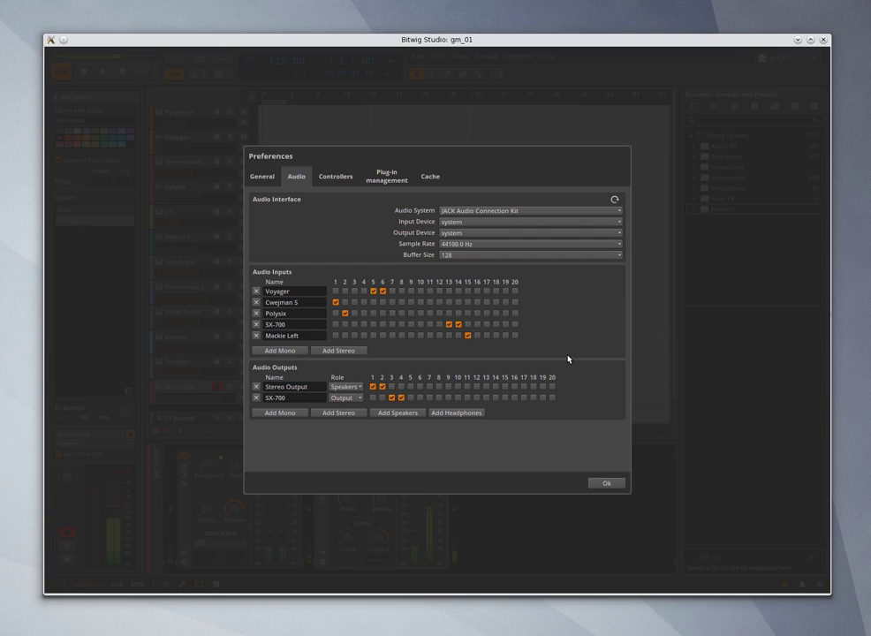
Confirm the audio preferences with Ok.
left_click(606, 484)
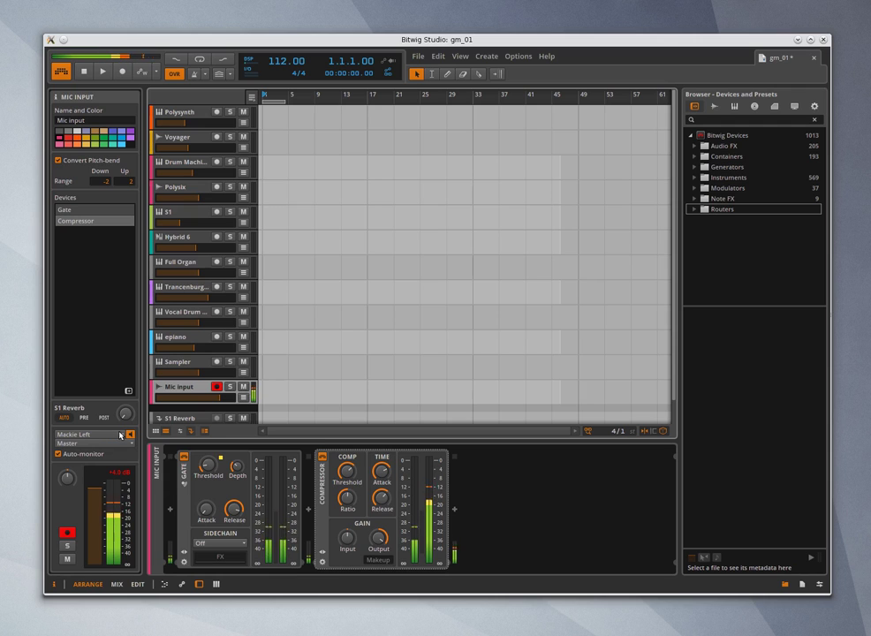
Keep Mic Input's source on Mackie Left and pull its volume fader down.
left_click(123, 436)
left_click(98, 363)
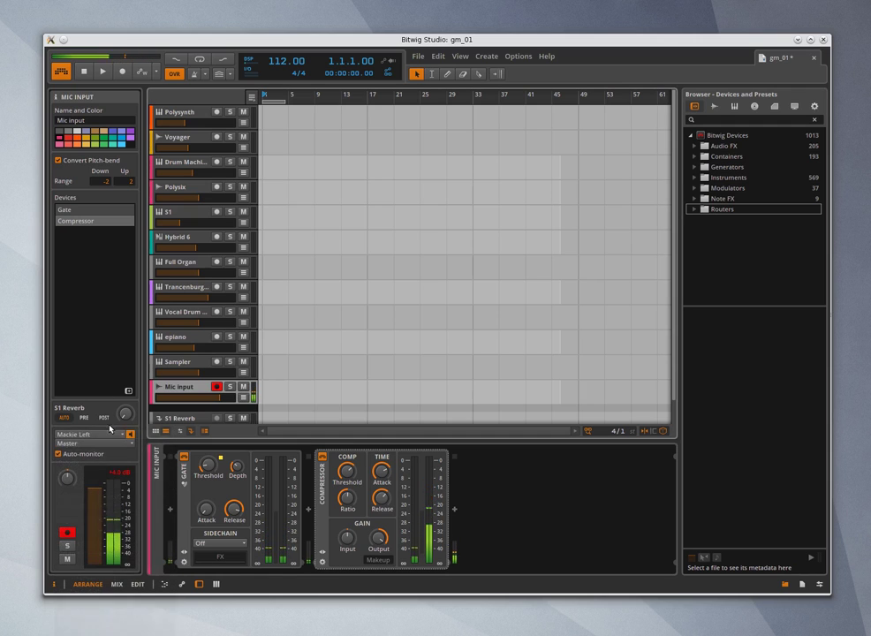
left_click(118, 439)
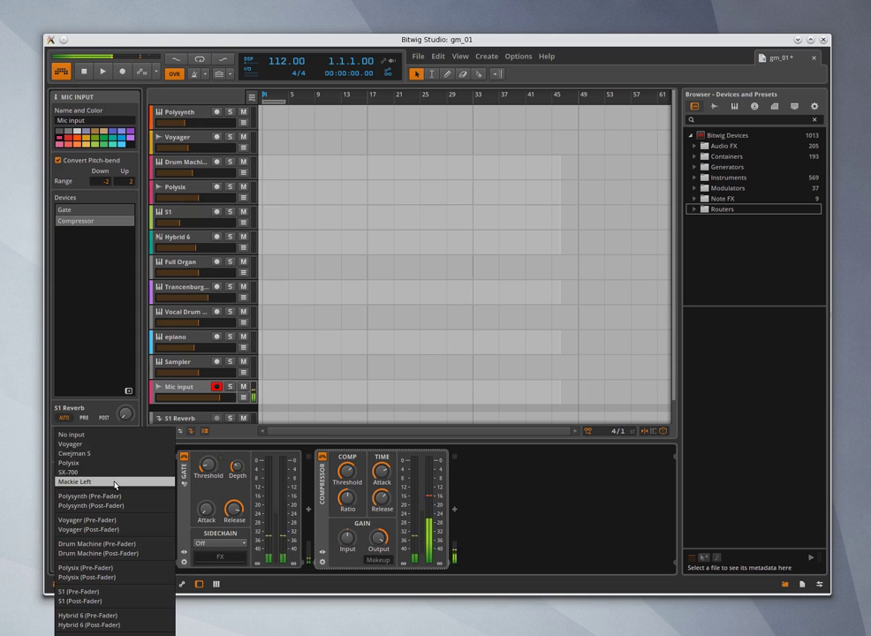
left_click(93, 356)
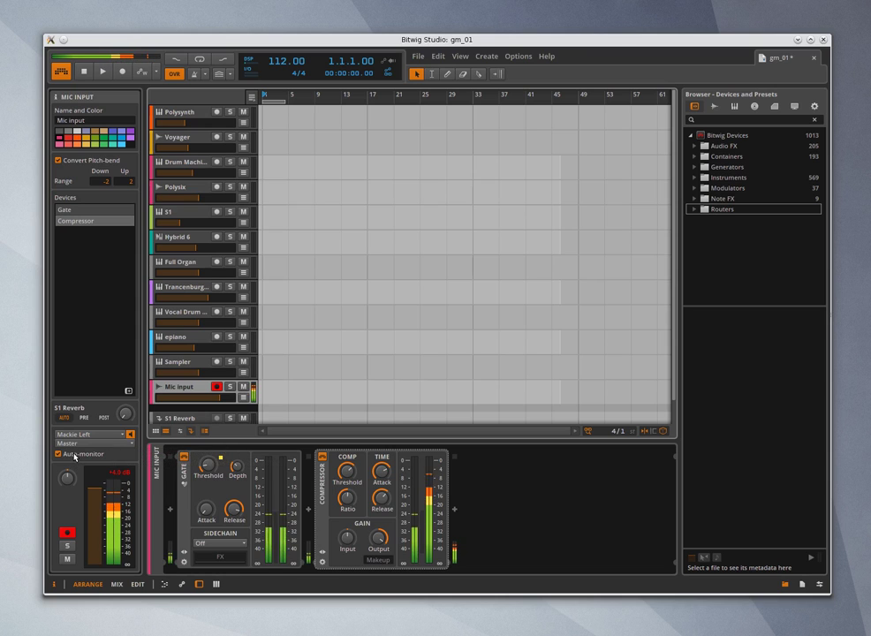
mouse_move(88, 476)
left_mouse_down()
mouse_move(91, 557)
mouse_move(95, 492)
left_mouse_up()
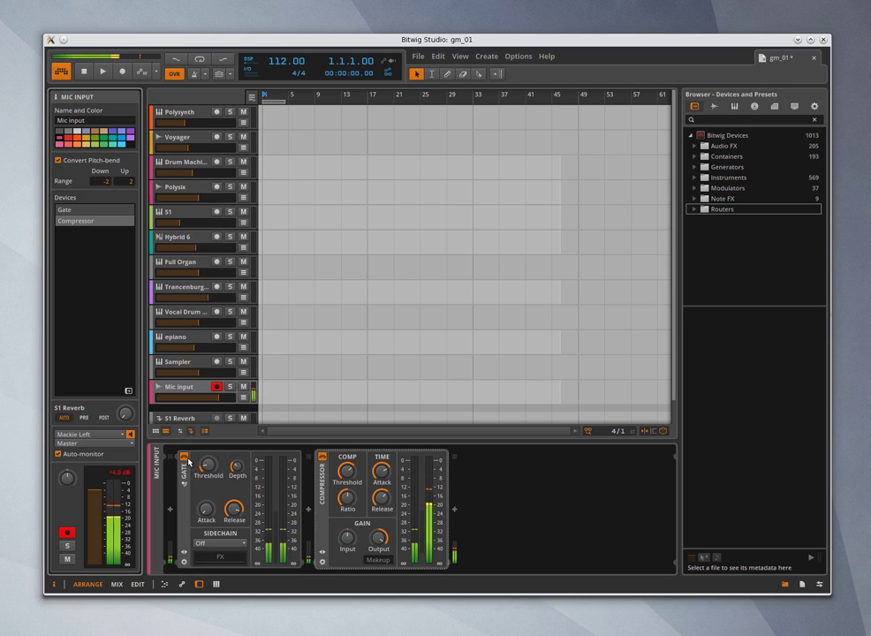
left_click(185, 458)
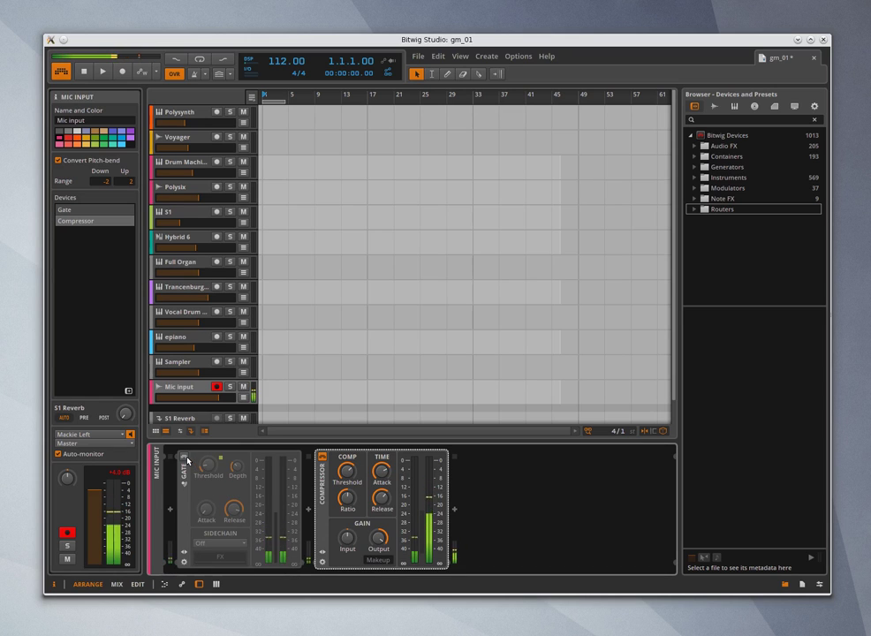
left_click(185, 458)
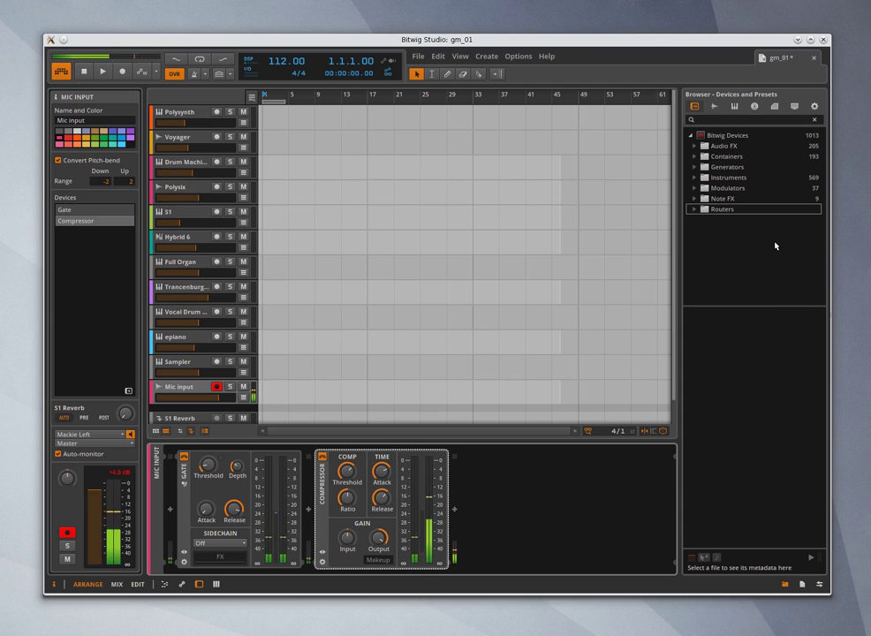
Expand the Browser's Audio FX folder to list Bit-8, Blur, Chorus, Compressor and more.
left_click(695, 145)
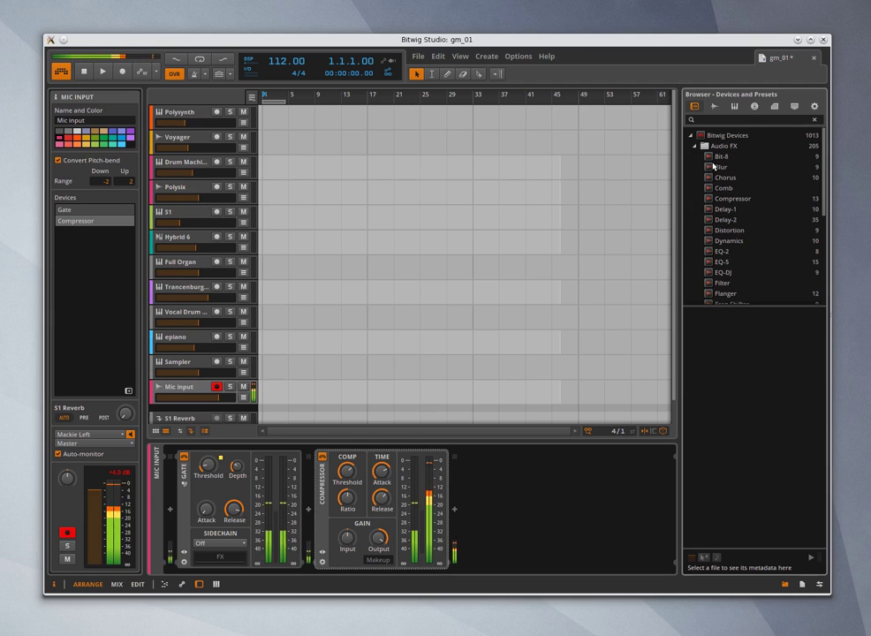
scroll(706, 212, "down", 3)
scroll(690, 222, "up", 3)
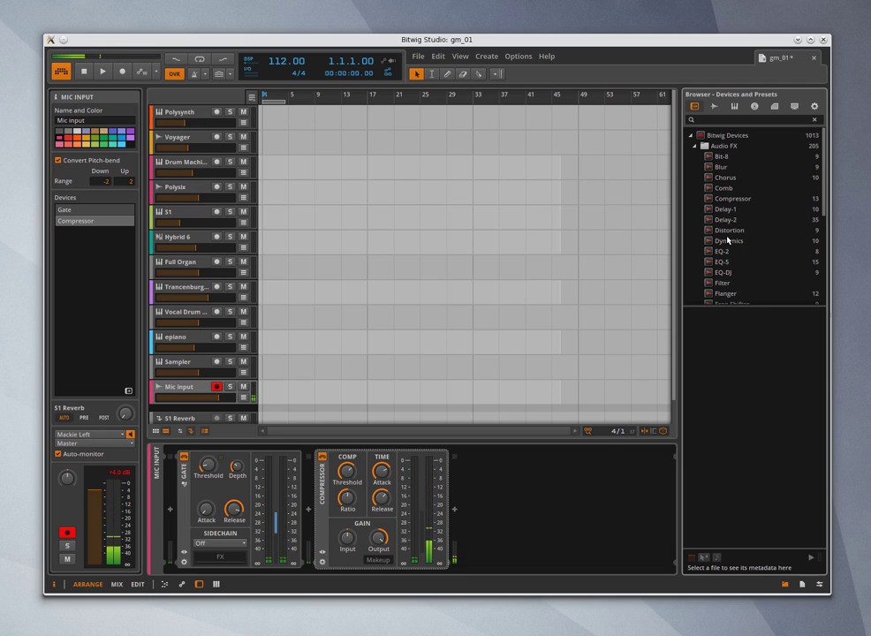
Add Delay-1 after the Compressor on Mic Input and lower its mix to about 9%.
scroll(739, 236, "down", 2)
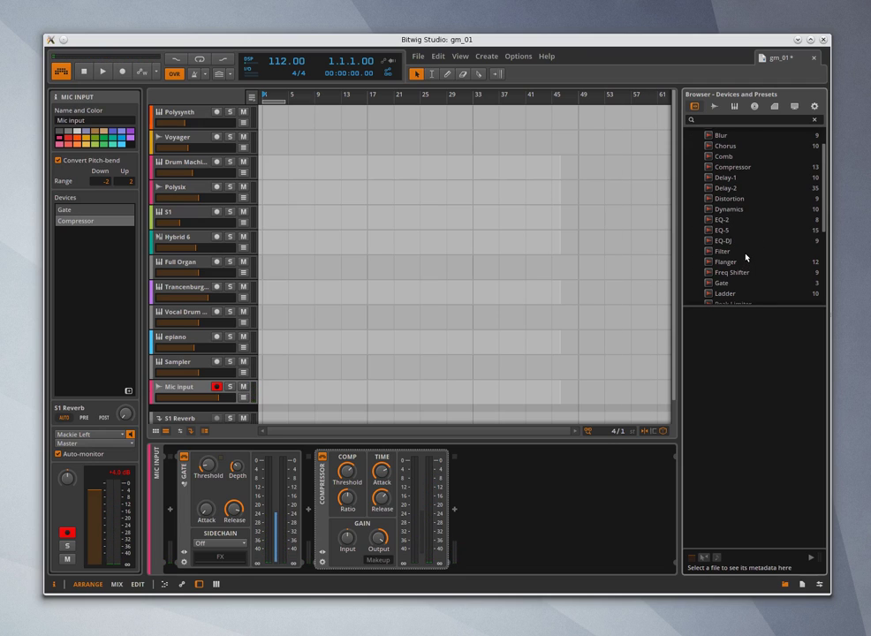
scroll(746, 254, "up", 3)
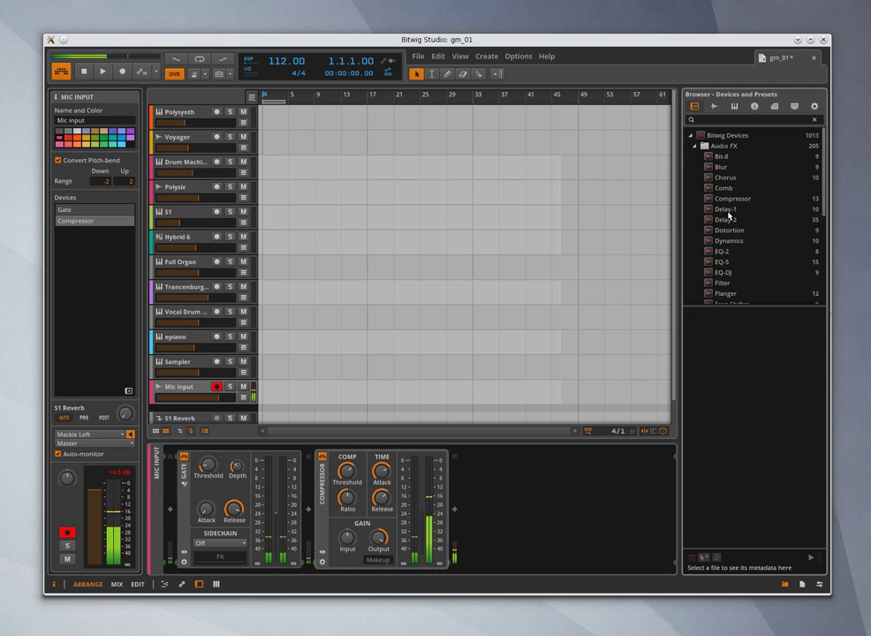
left_click(727, 210)
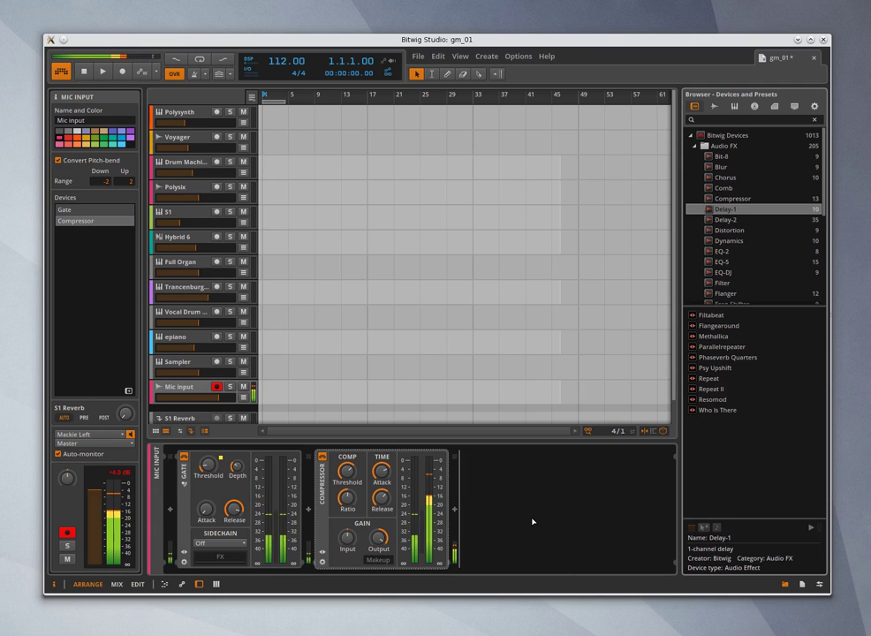
left_click_drag(532, 521, 538, 522)
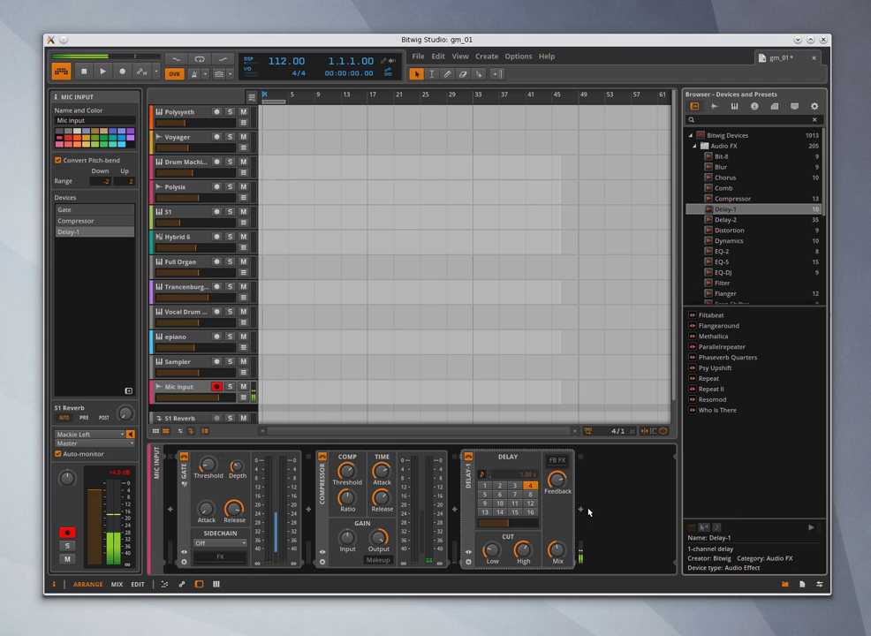
left_click(557, 550)
left_click_drag(558, 550, 557, 551)
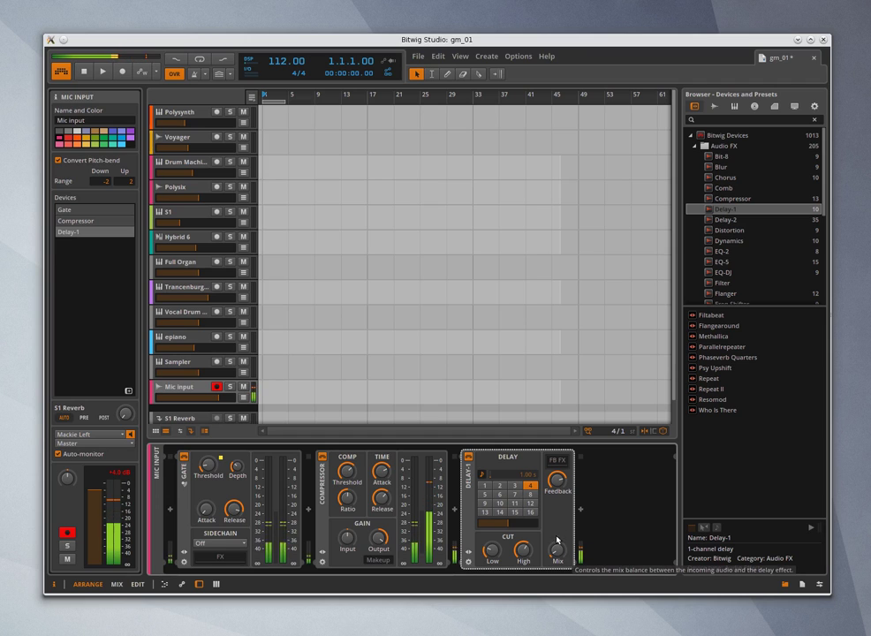
Append a Flanger, switch off both Flanger and Delay-1, and collapse Audio FX.
left_click_drag(724, 293, 627, 497)
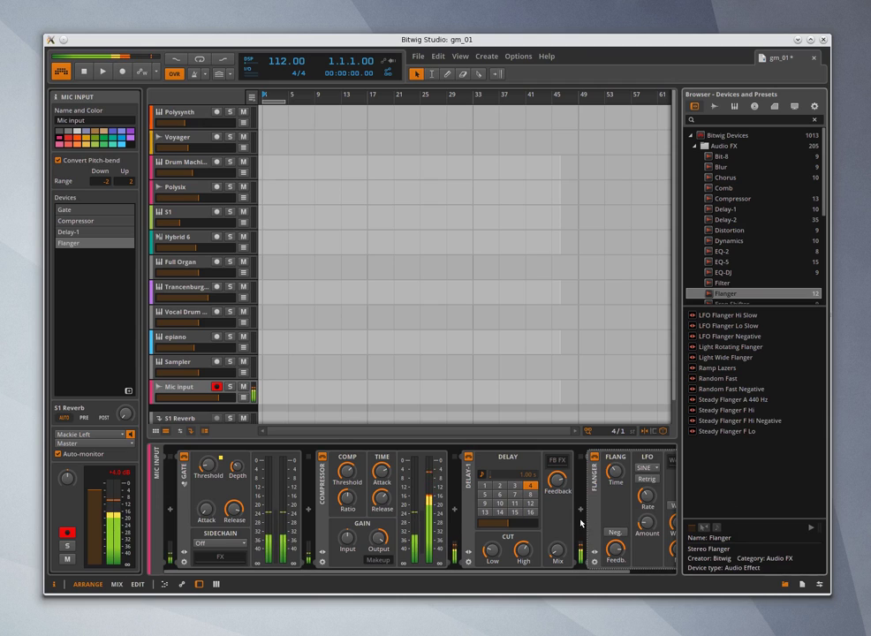
left_click(594, 456)
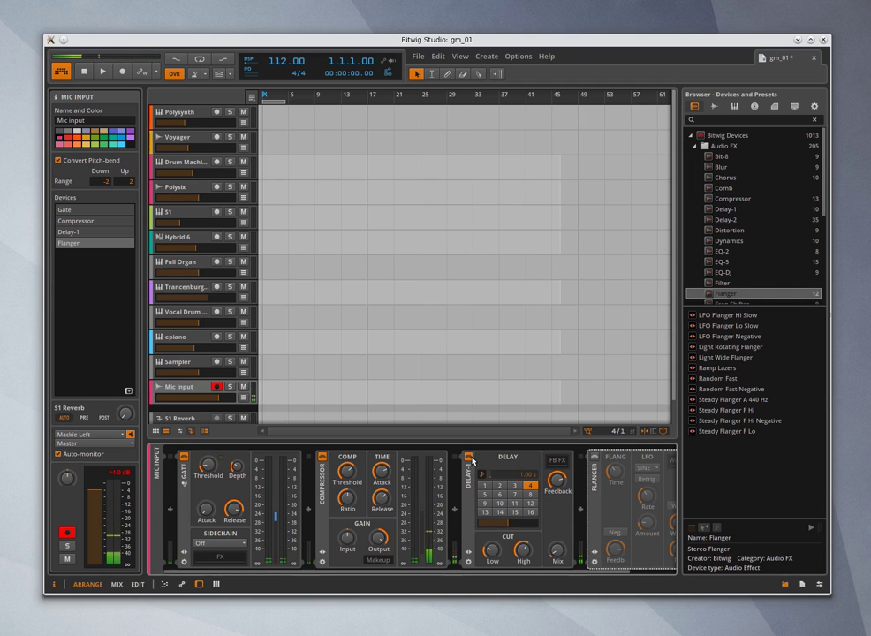
left_click(469, 457)
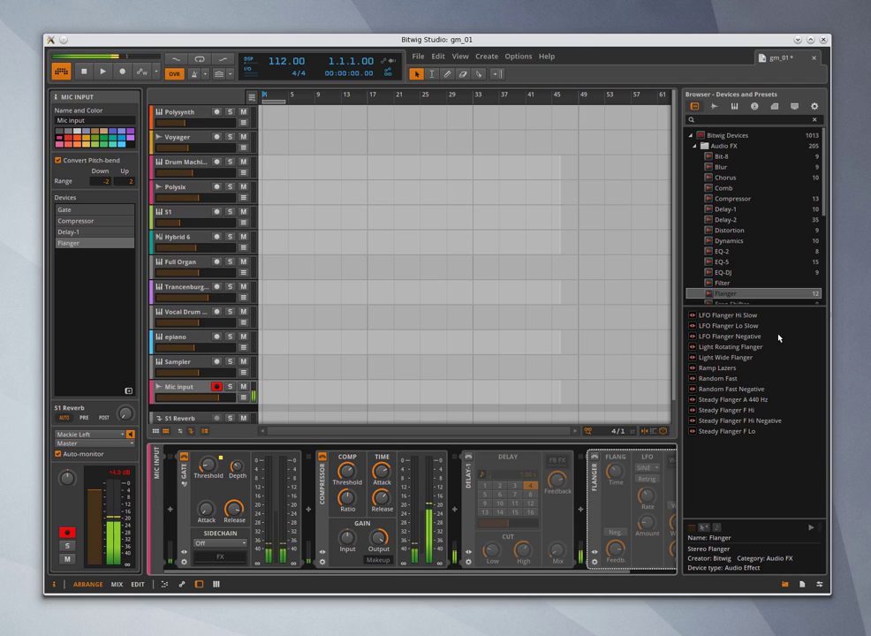
left_click(694, 147)
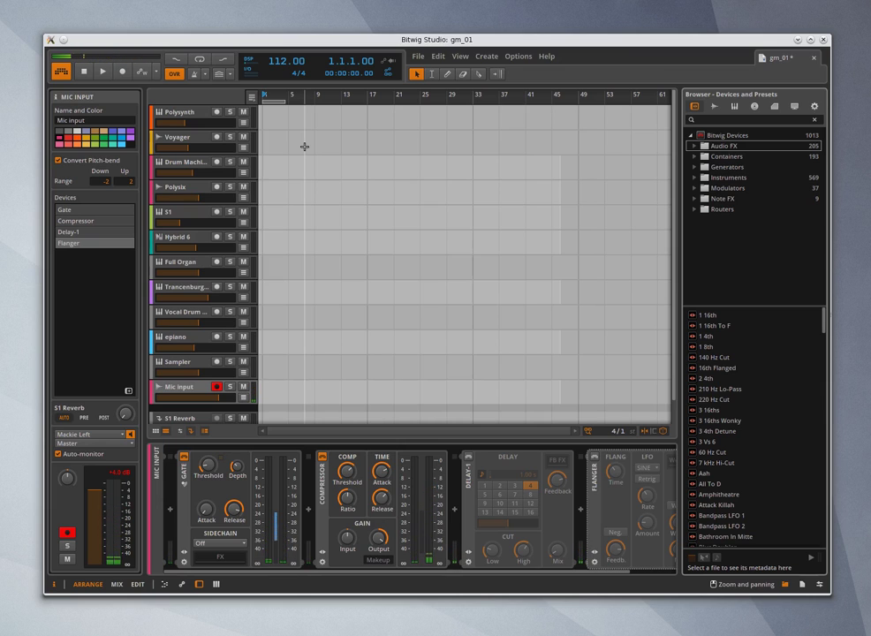
Select and arm the Polysynth track to show its Polysynth, Comb and Delay-2 chain.
left_click(202, 119)
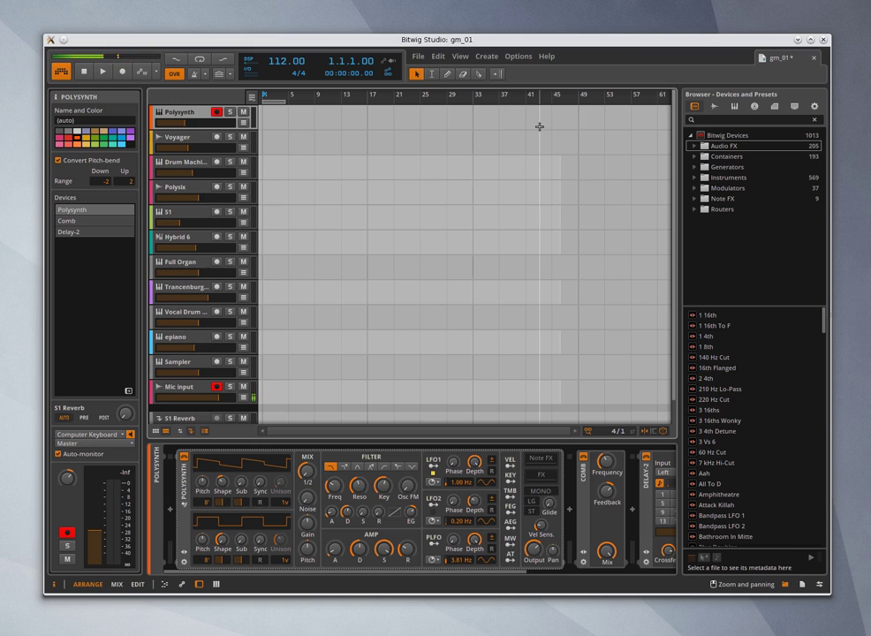
Switch to the Mix view and show the Polysynth track's properties.
left_click(117, 584)
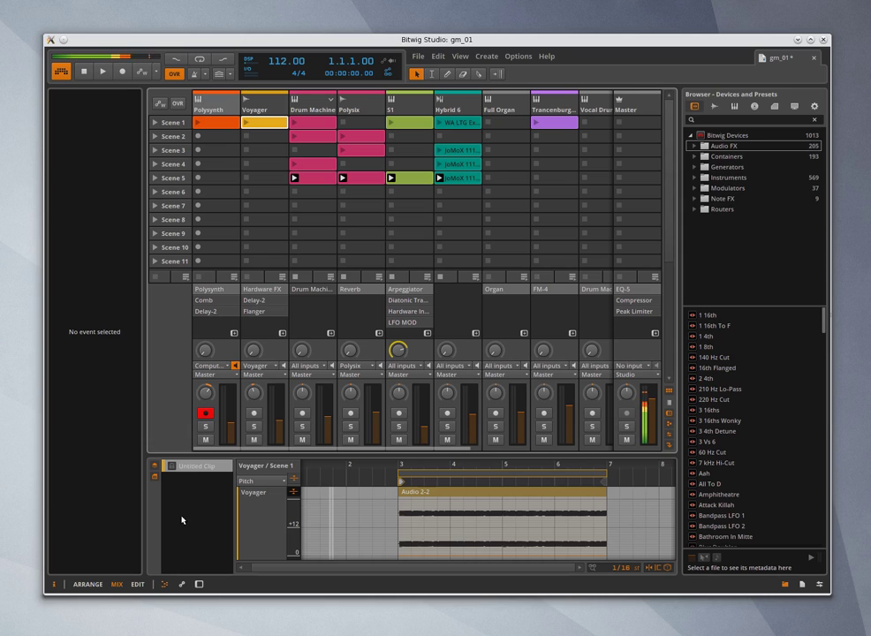
left_click(215, 105)
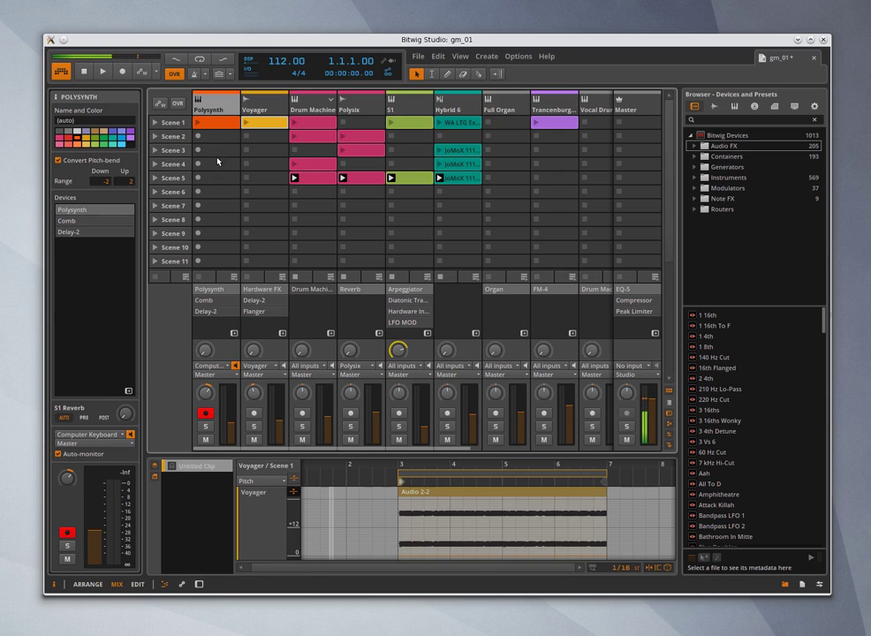
Open the Hybrid 6 JoMoX 111bpm Mbrane clip from Scene 4 and zoom the editor onto its two bars.
left_click(463, 165)
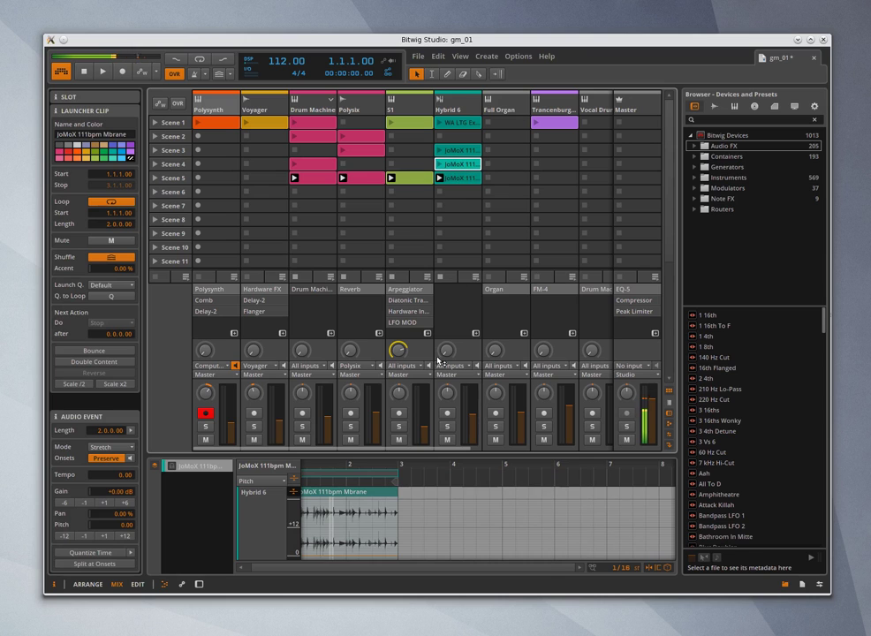
left_click(353, 469)
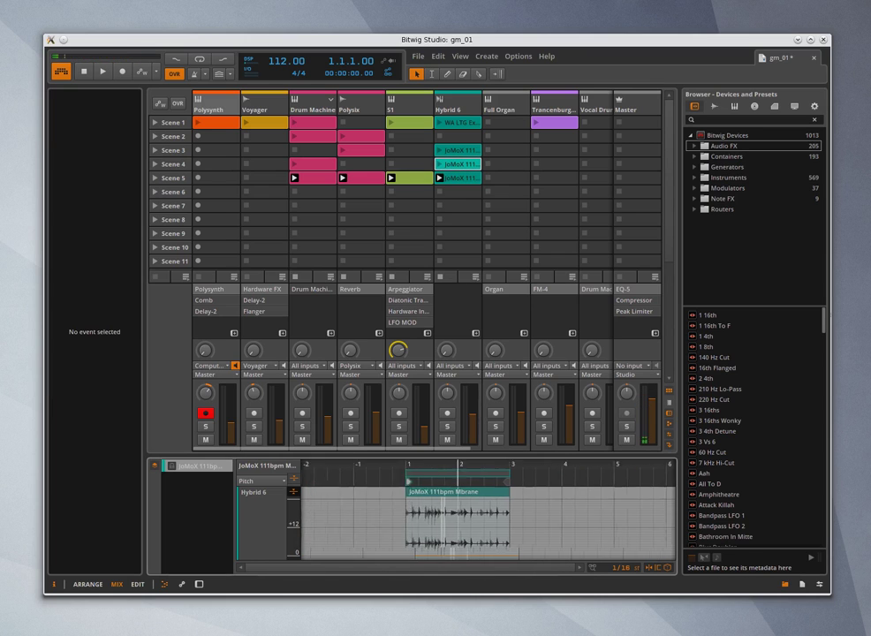
mouse_move(457, 473)
left_mouse_down()
mouse_move(447, 491)
mouse_move(445, 479)
left_mouse_up()
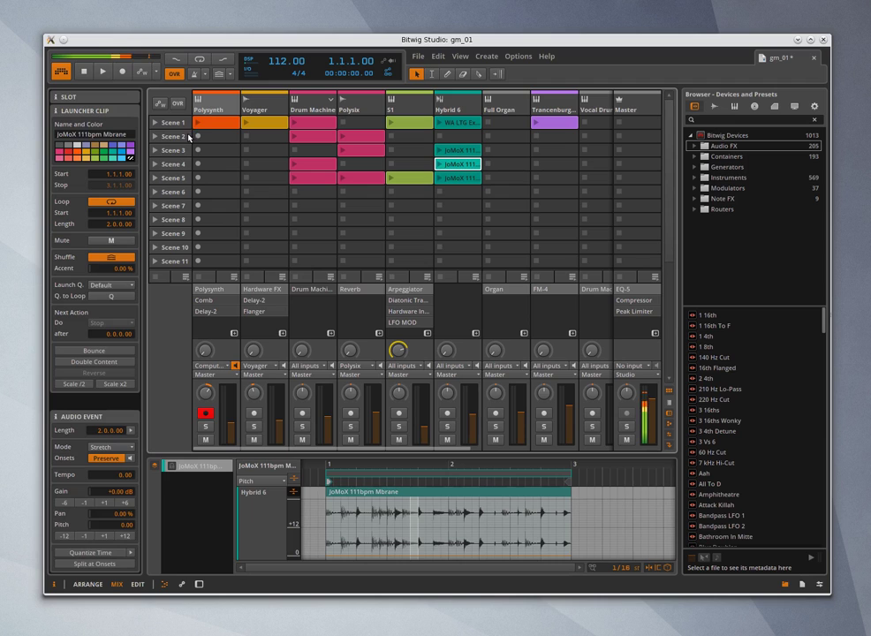
Launch the Polysynth Scene 1 clip and raise its filter frequency to 4.70 kHz.
left_click(215, 124)
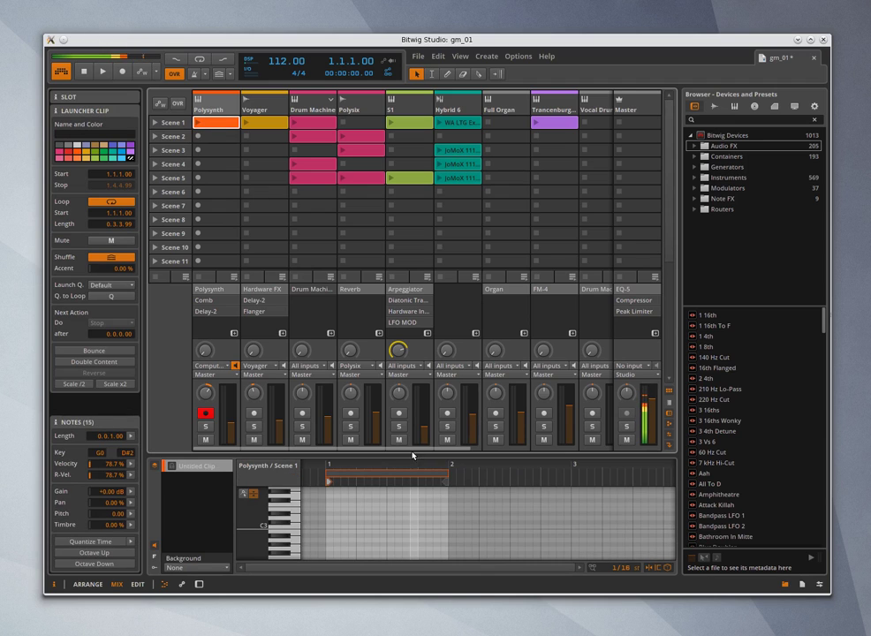
left_click_drag(408, 473, 484, 478)
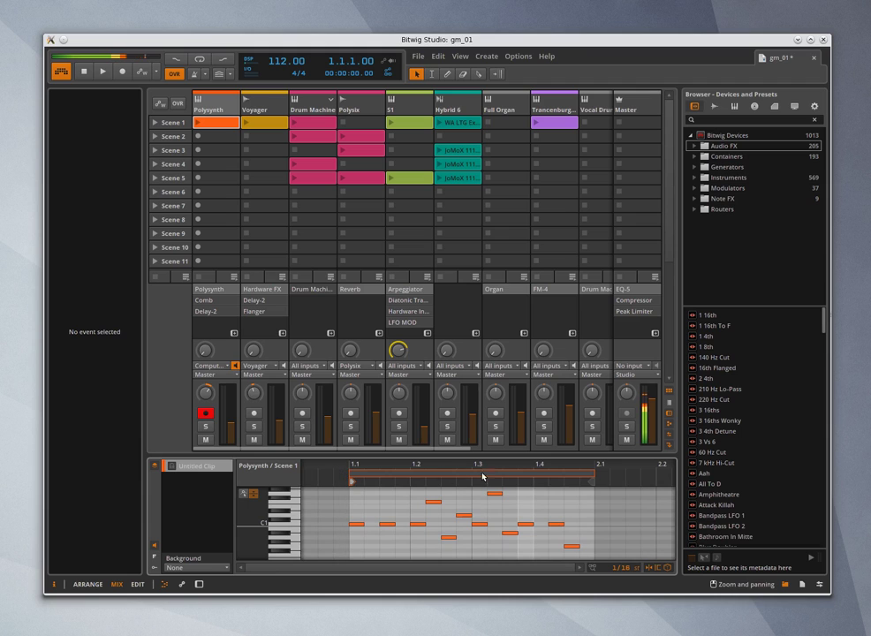
left_click(198, 124)
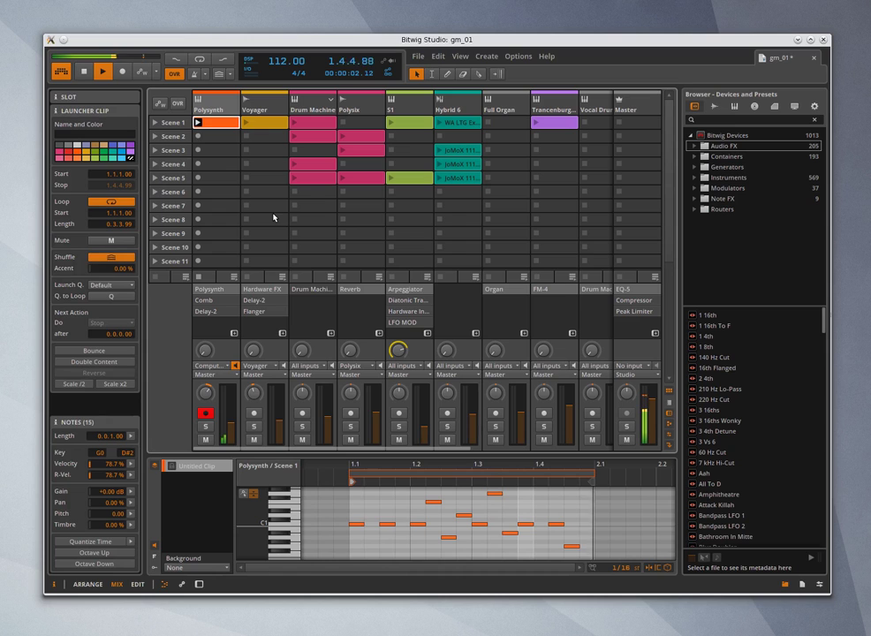
left_click(212, 110)
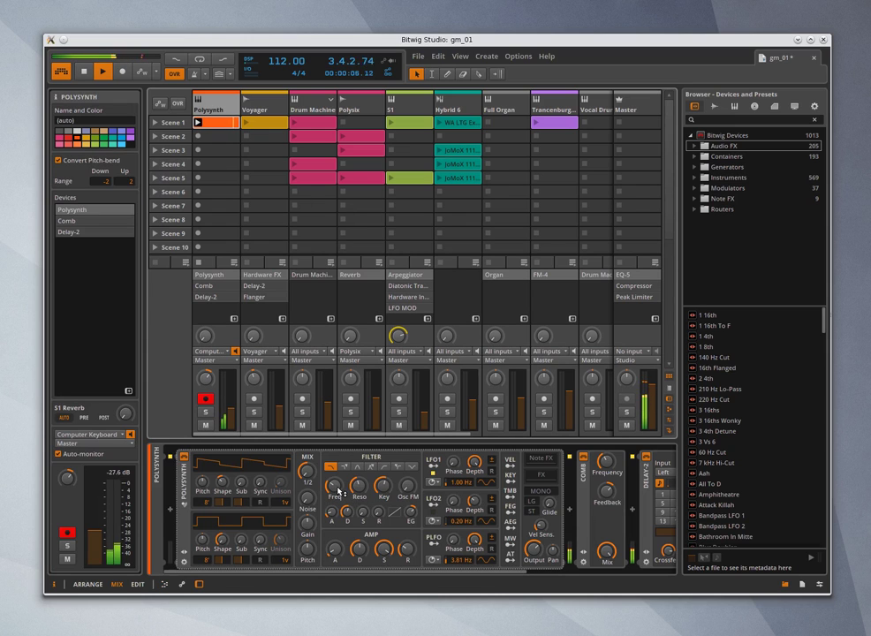
left_click_drag(334, 485, 334, 441)
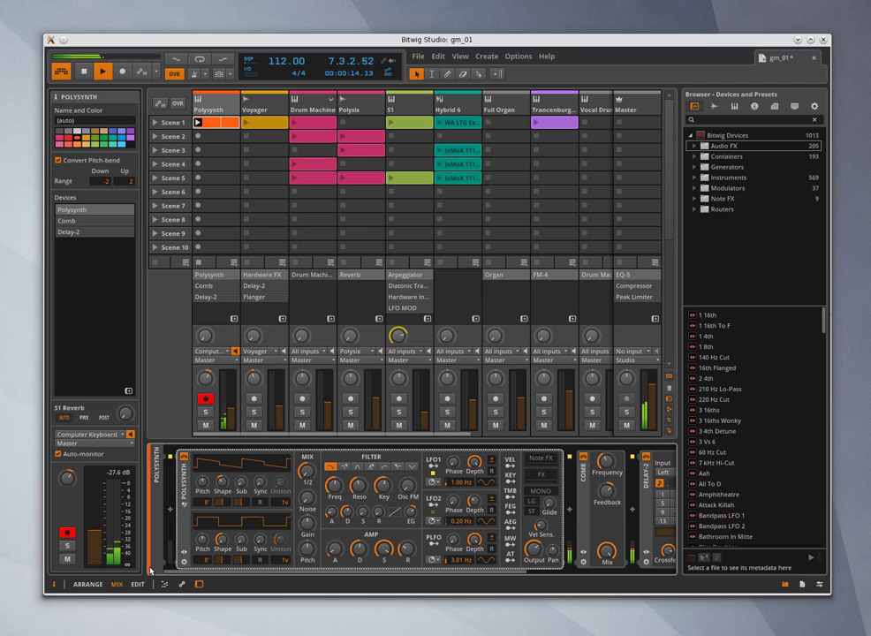
Move the clip's first C1 note down to A0 and bounce the clip into Scene 2.
left_click(199, 584)
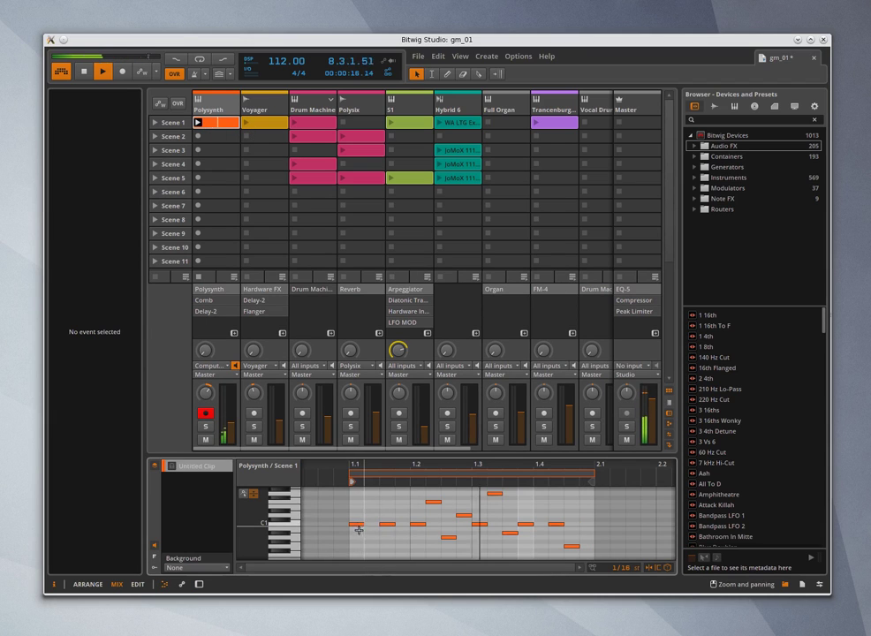
left_click_drag(355, 525, 357, 500)
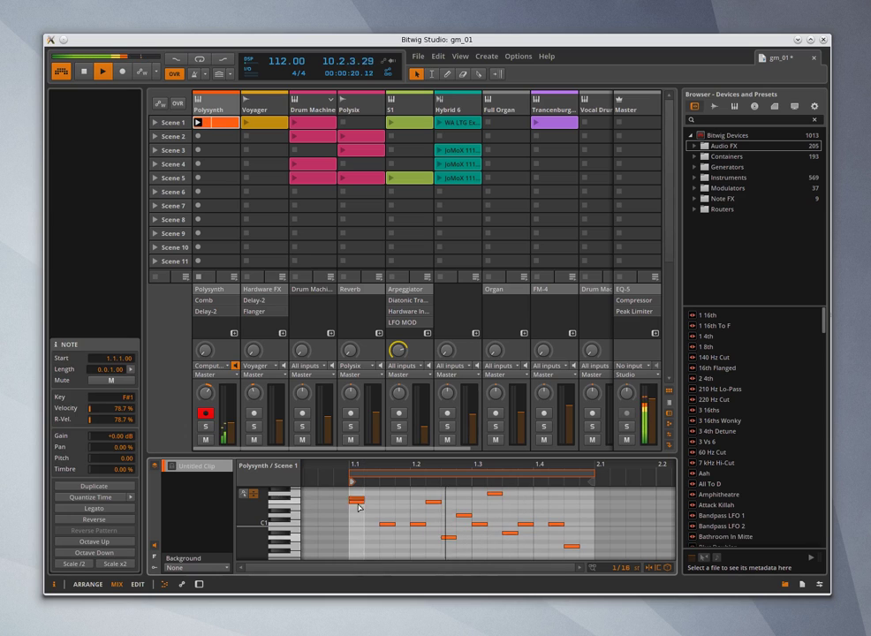
left_click_drag(358, 499, 360, 538)
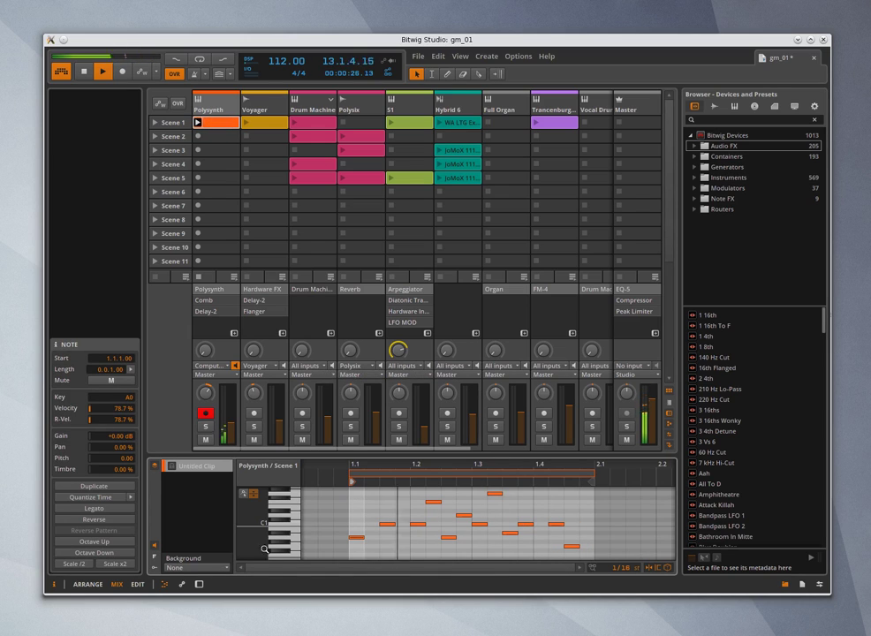
left_click_drag(215, 126, 218, 143)
Compare the Polysynth-bounce-1 audio clip with the Scene 1 notes, then show Polysynth's devices.
left_click(221, 139)
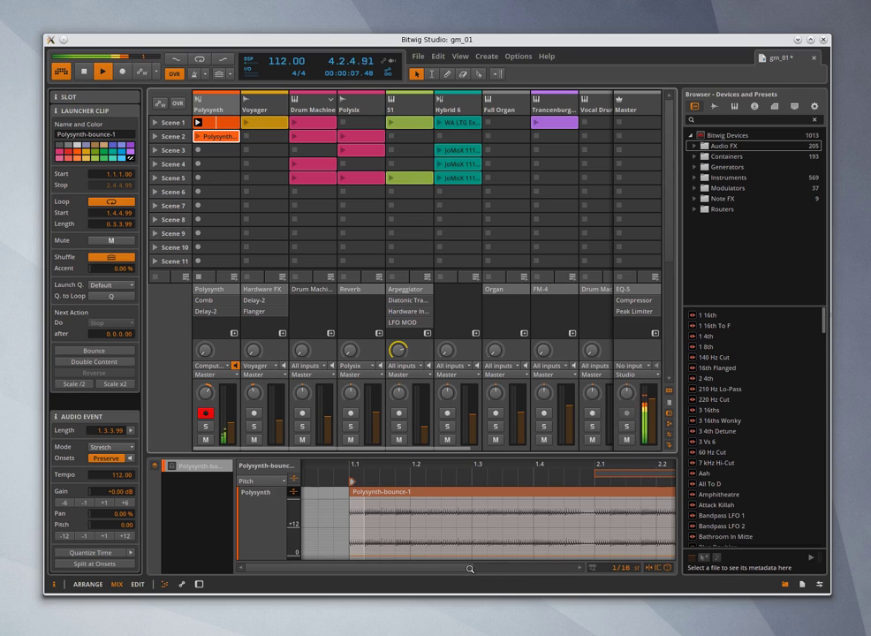
left_click(215, 123)
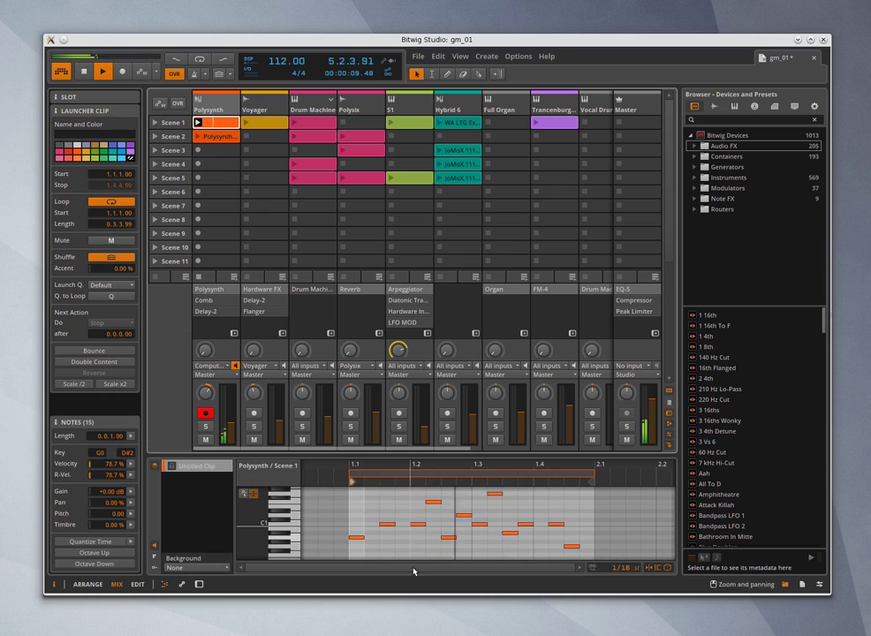
left_click(216, 136)
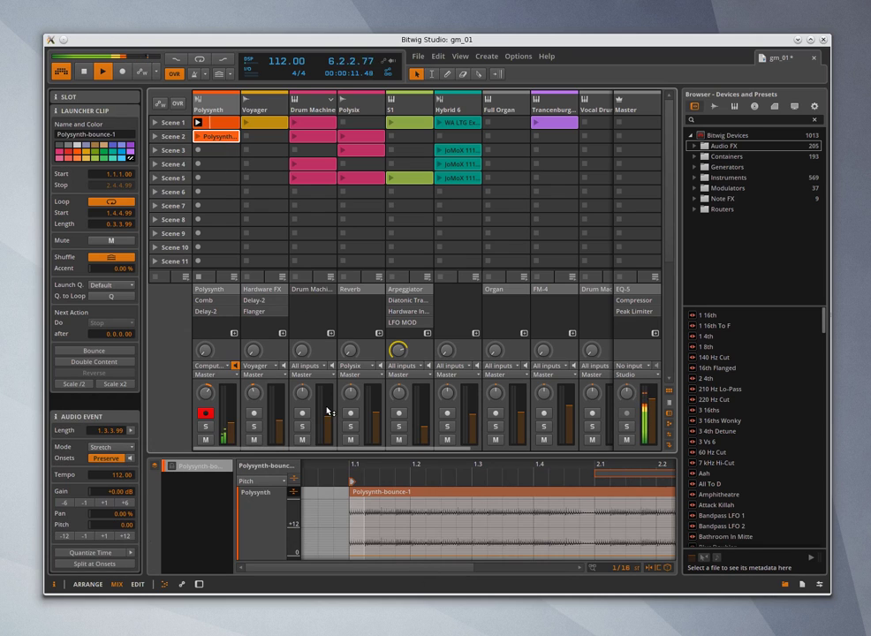
left_click_drag(392, 477, 212, 278)
left_click(219, 127)
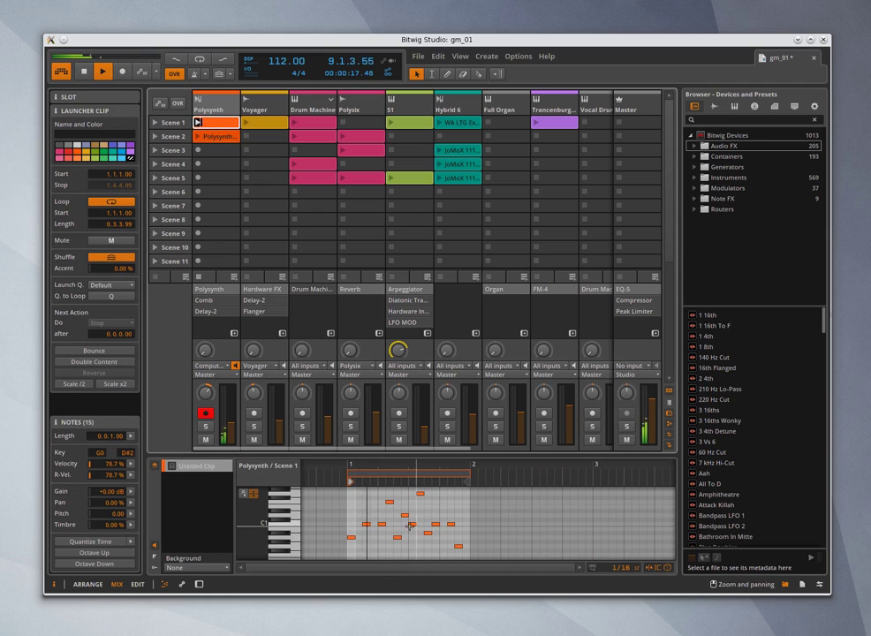
left_click(217, 105)
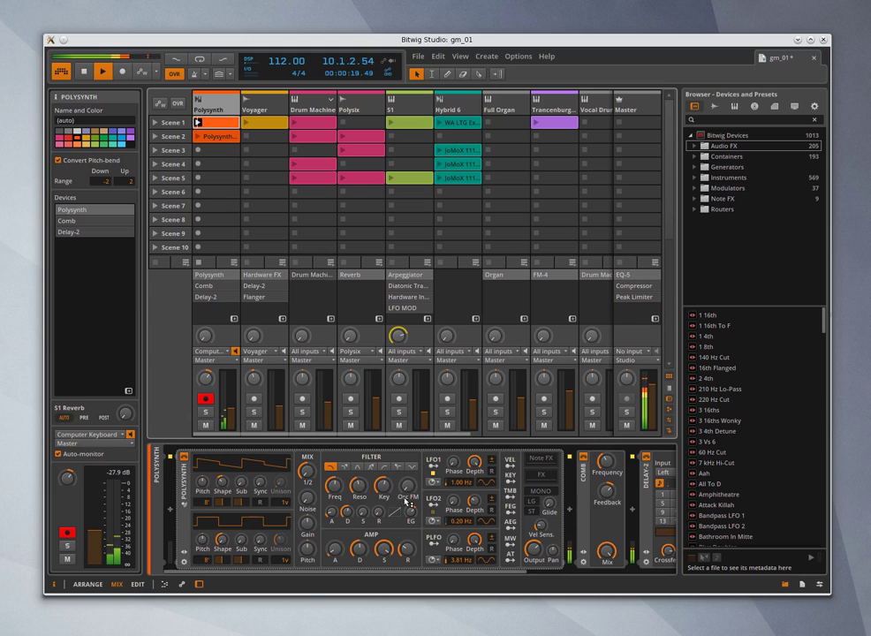
mouse_move(341, 488)
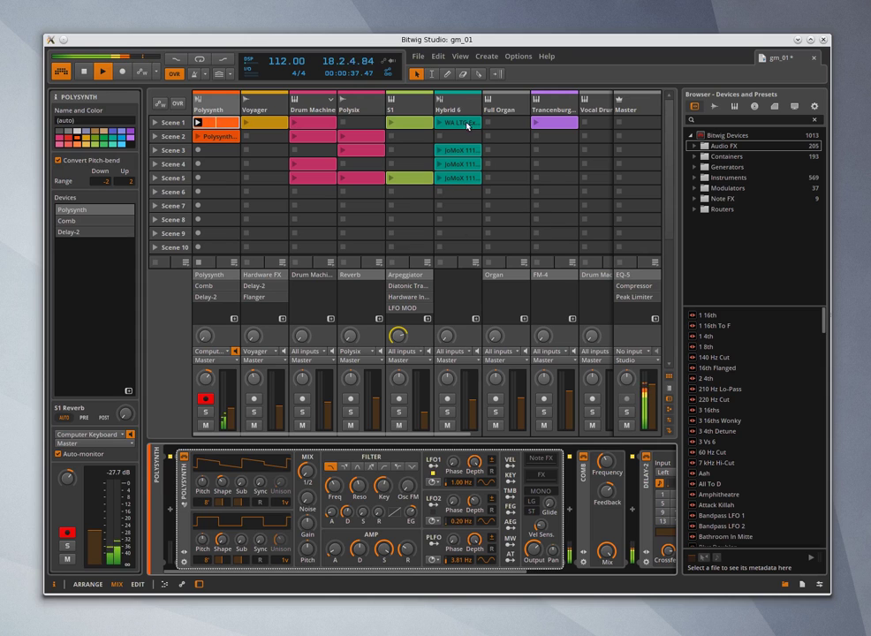
Show the Hybrid 6 Scene 3 clip in the editor, launch it, and adjust Voyager's volume.
left_click(462, 151)
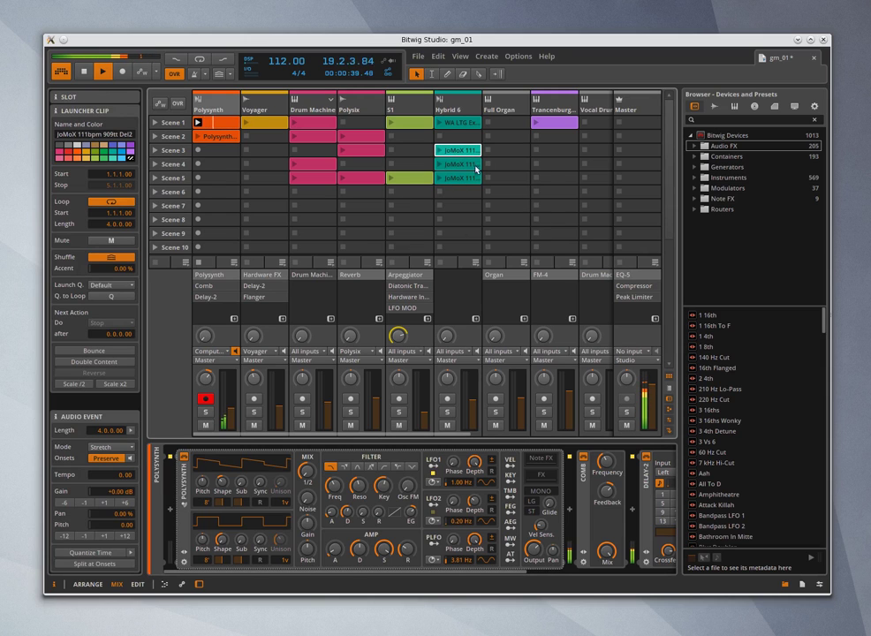
key("e")
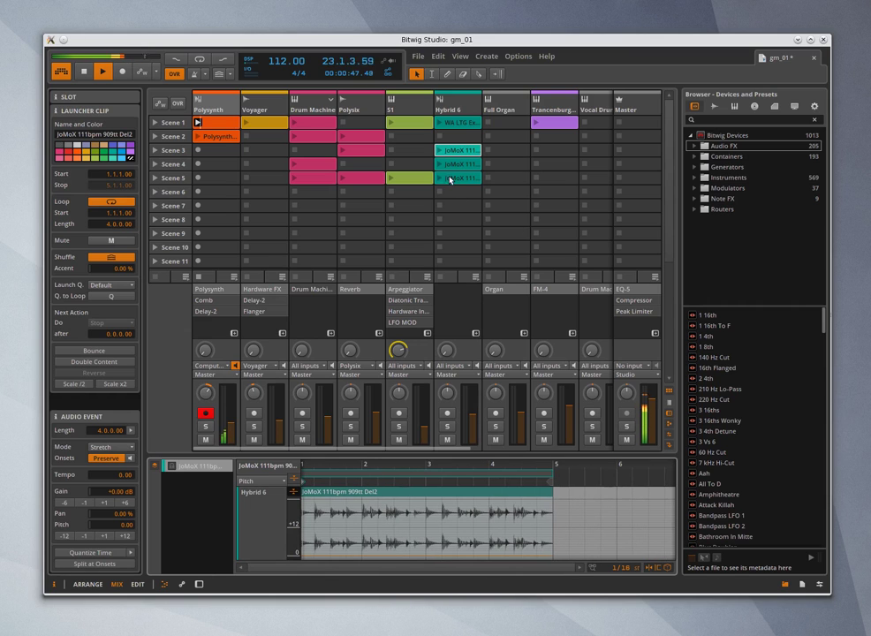
left_click(439, 150)
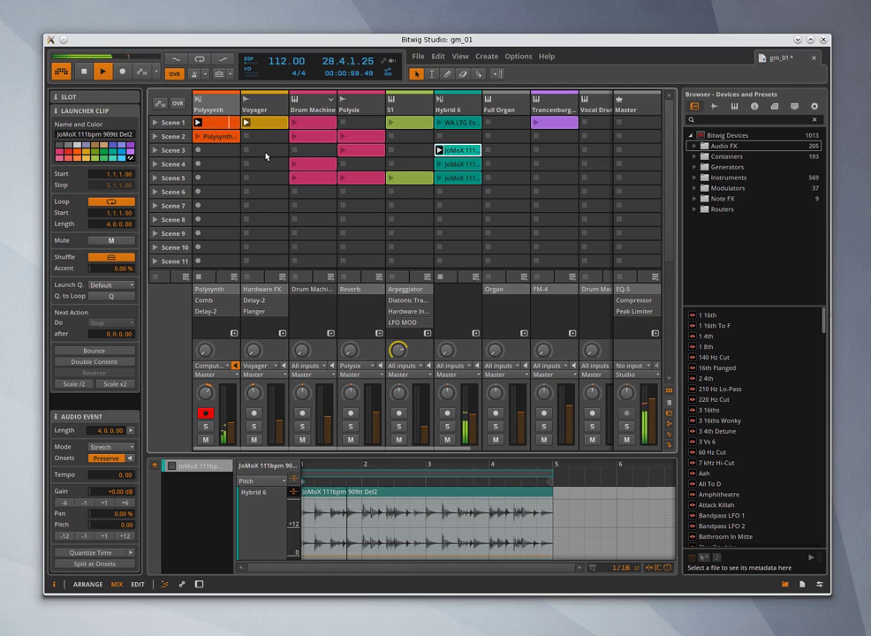
left_click(281, 421)
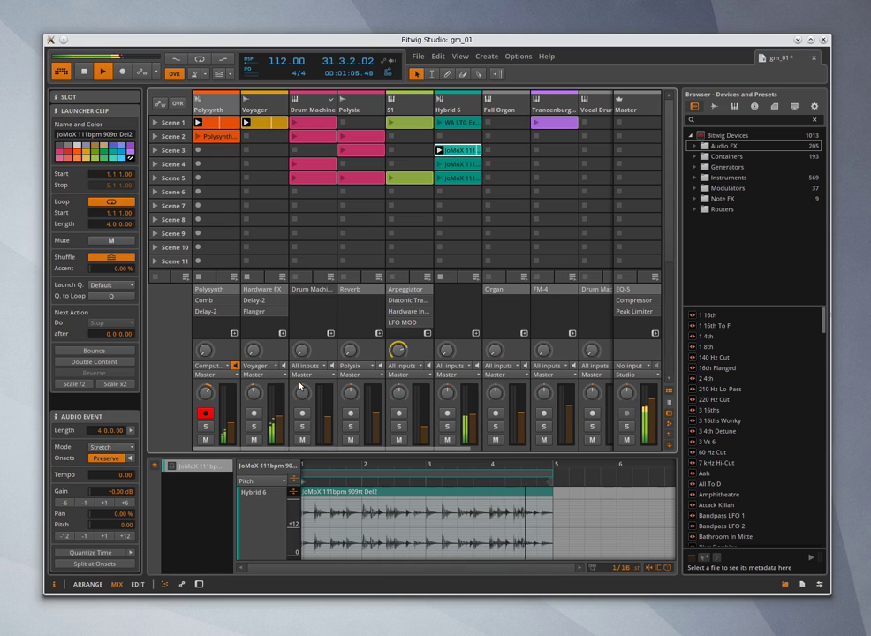
Switch Hybrid 6 to its Scene 4 loop, stop Voyager, and launch all of Scene 1.
left_click(440, 165)
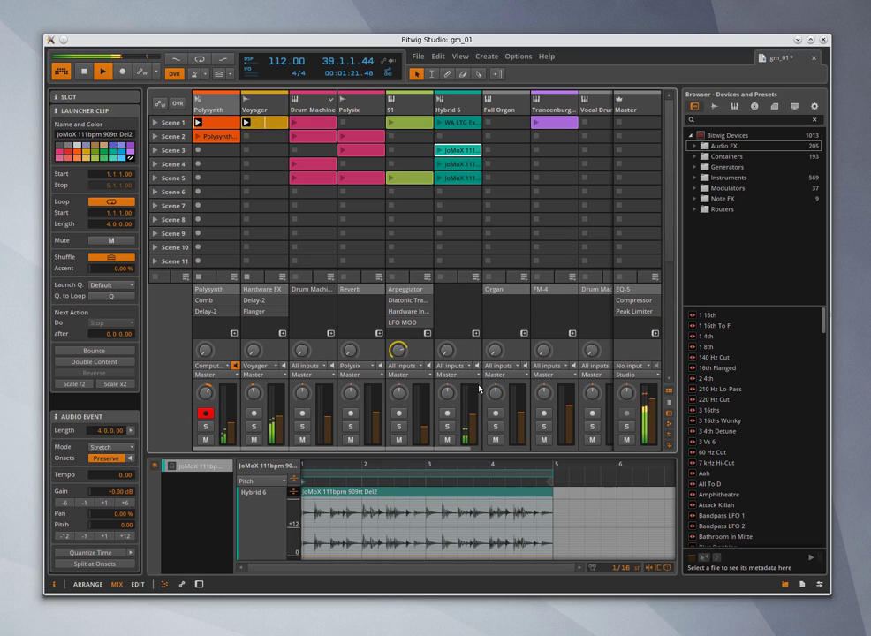
left_click(249, 278)
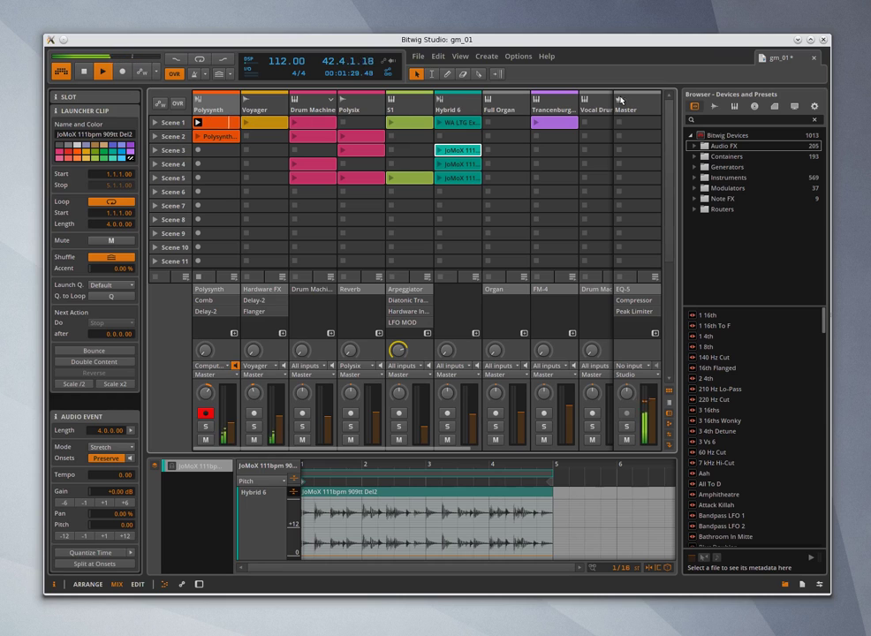
left_click(157, 126)
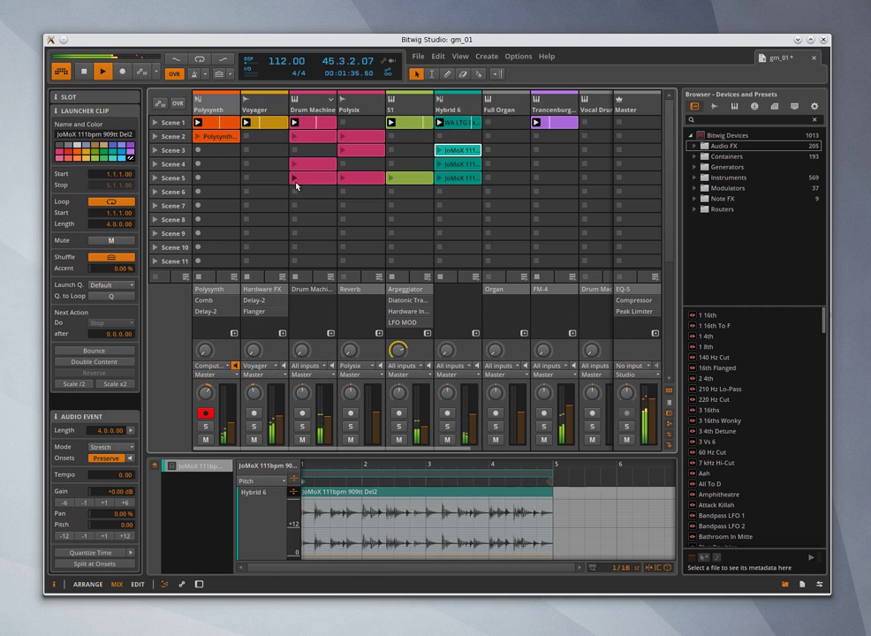
Select Polysynth-bounce-1, launch Scenes 2, 3, 4 and back to 2, then stop playback.
left_click(215, 137)
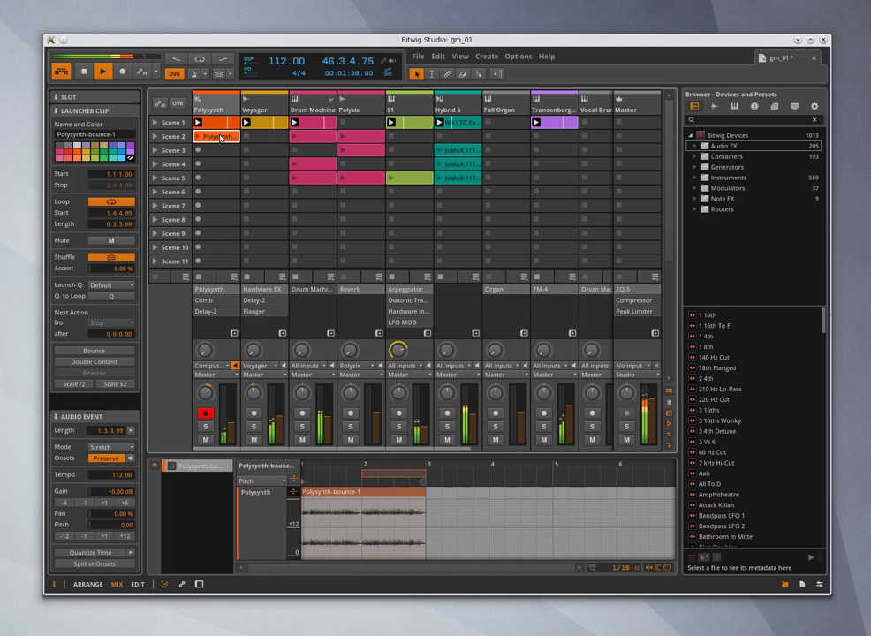
left_click(157, 137)
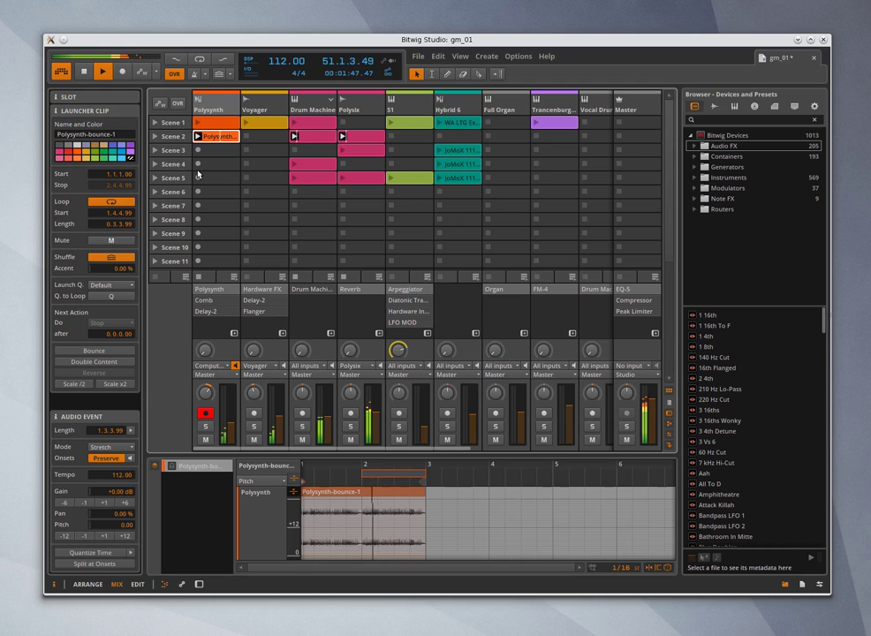
left_click(168, 150)
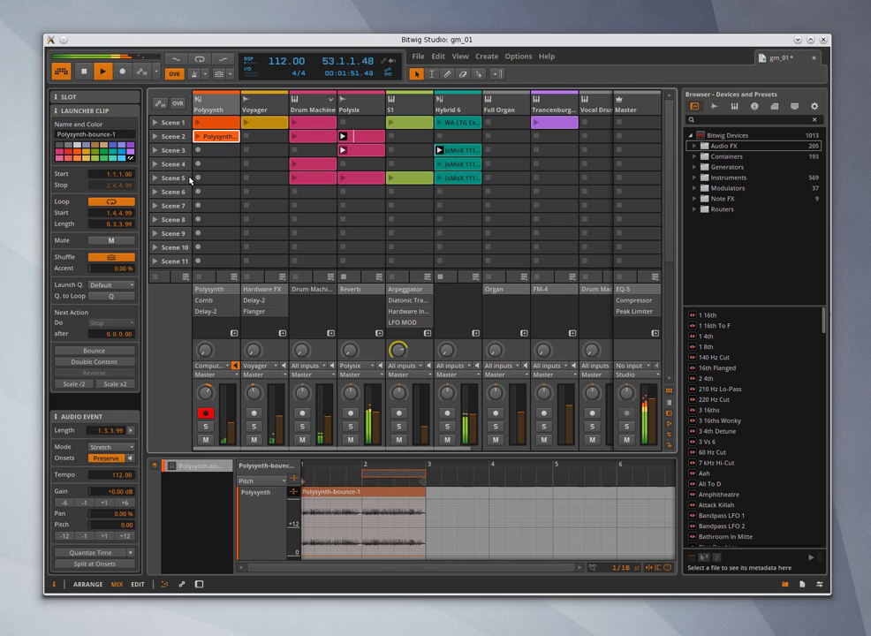
left_click(169, 163)
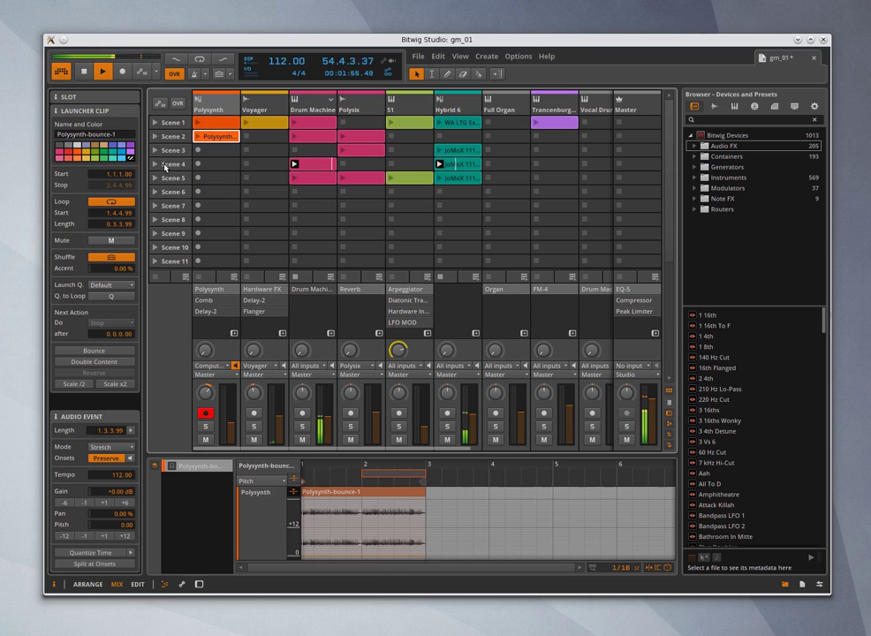
left_click(161, 137)
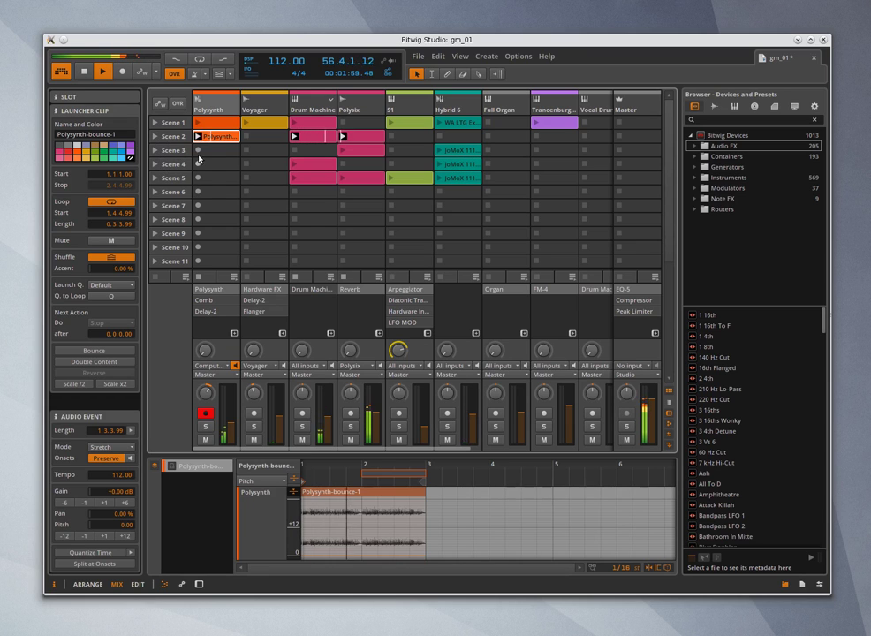
left_click(84, 72)
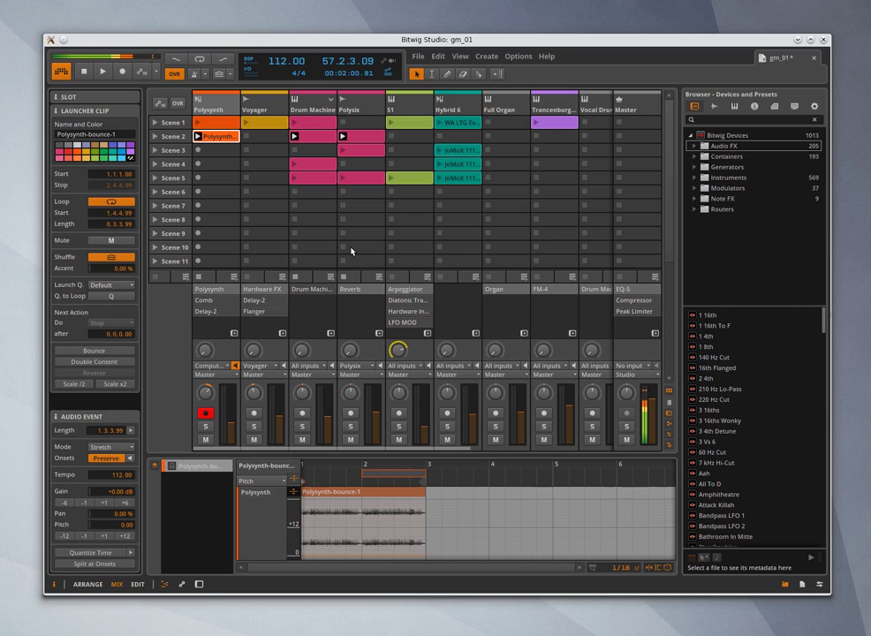
View the S1 Scene 1 clip's notes, show S1's device chain, and launch the clip.
left_click(411, 125)
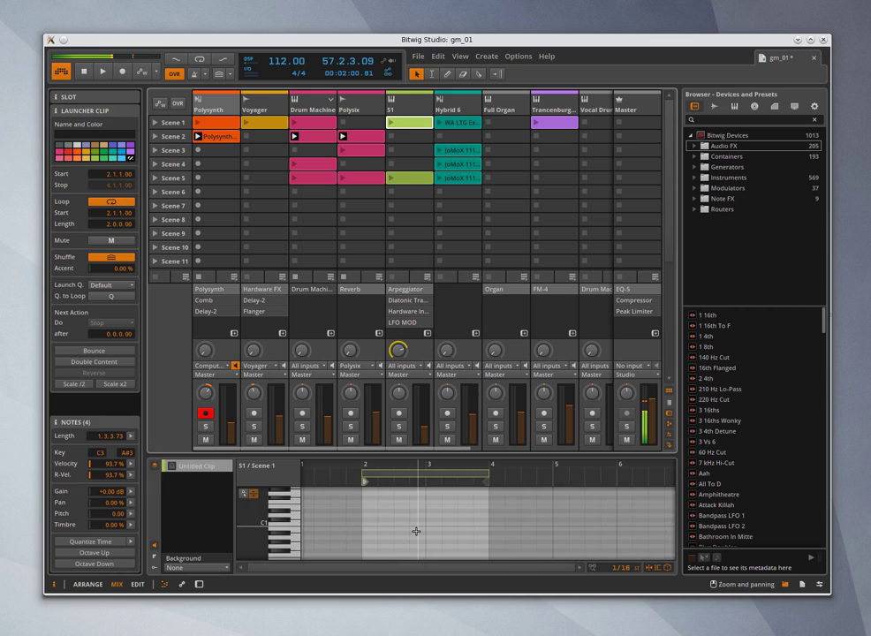
scroll(416, 531, "down", 3)
scroll(416, 531, "up", 3)
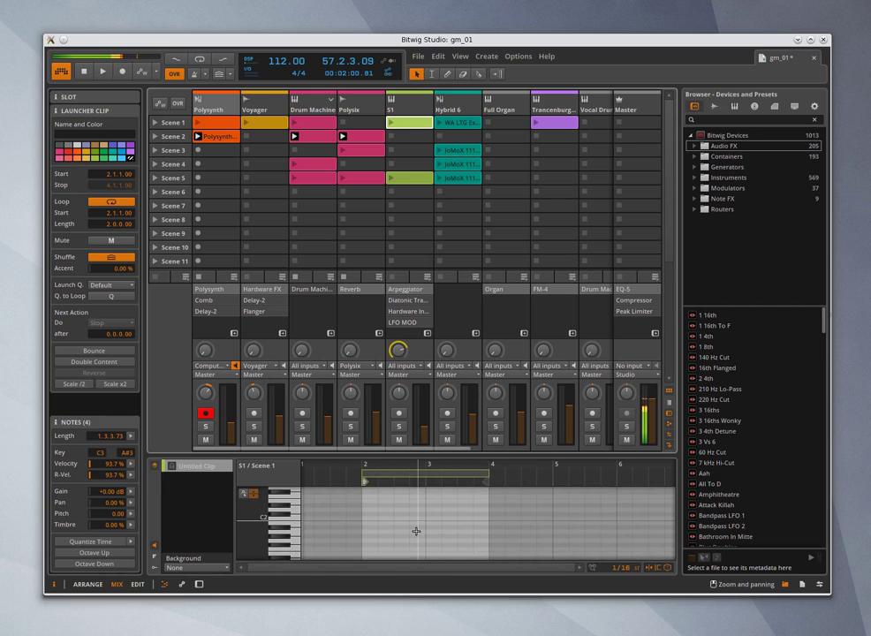
scroll(416, 531, "up", 3)
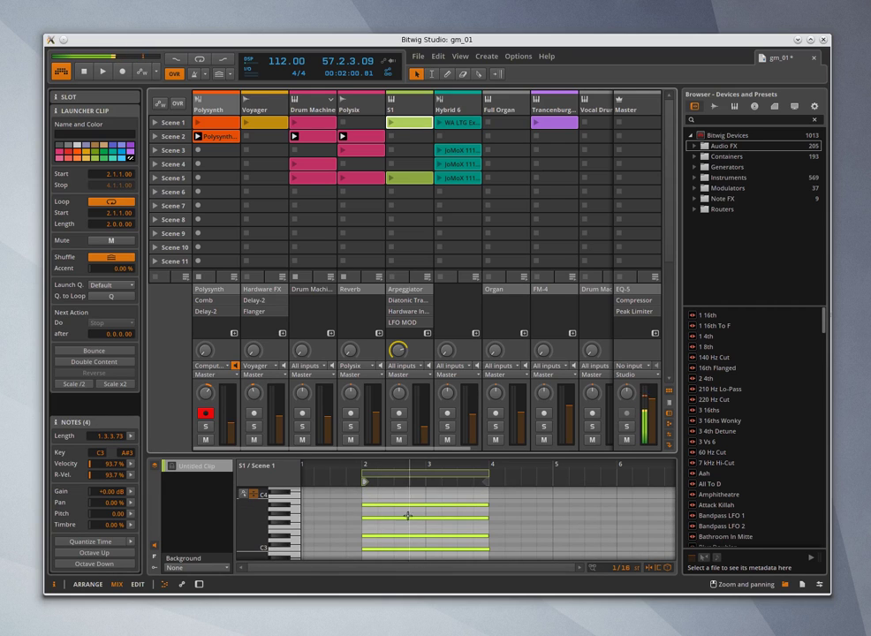
left_click(405, 136)
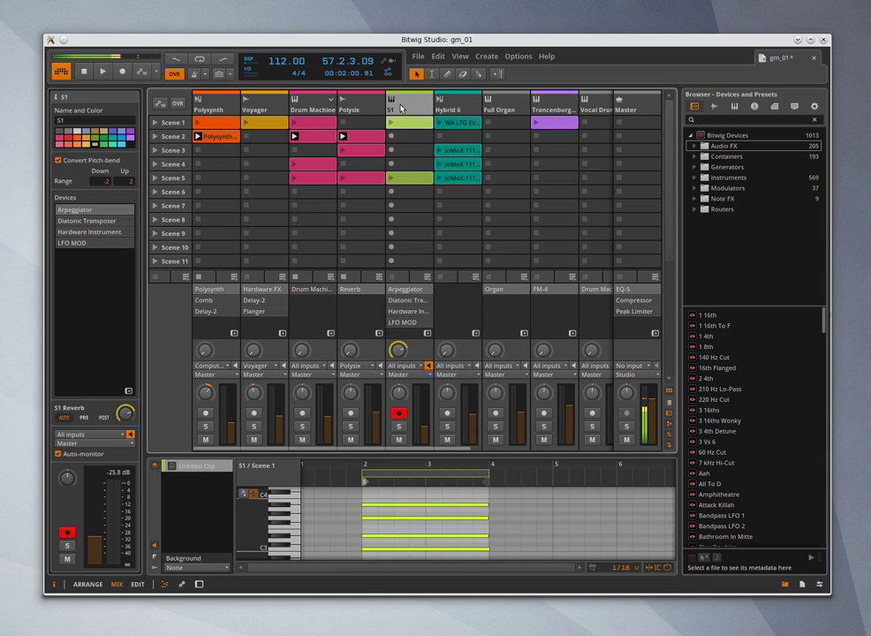
key("d")
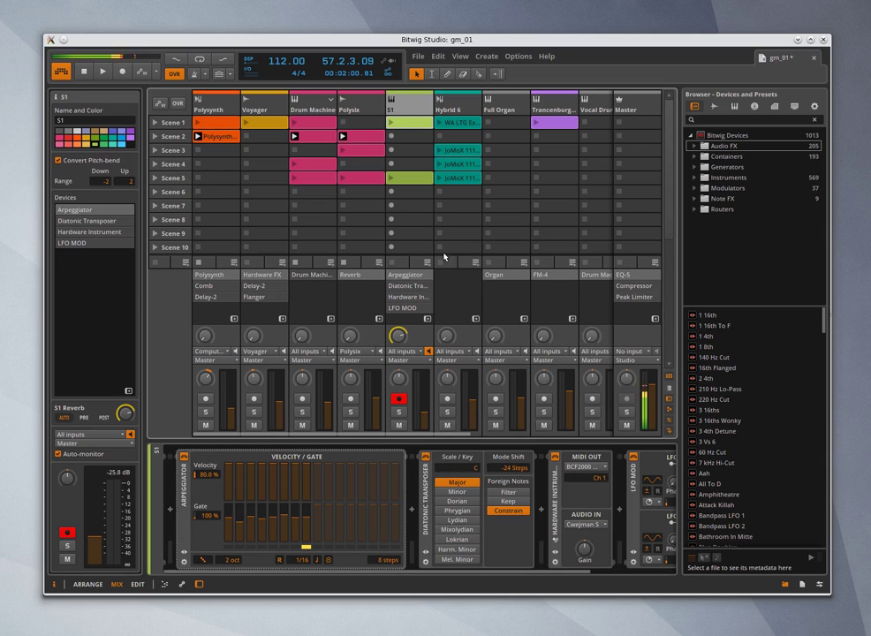
left_click(390, 123)
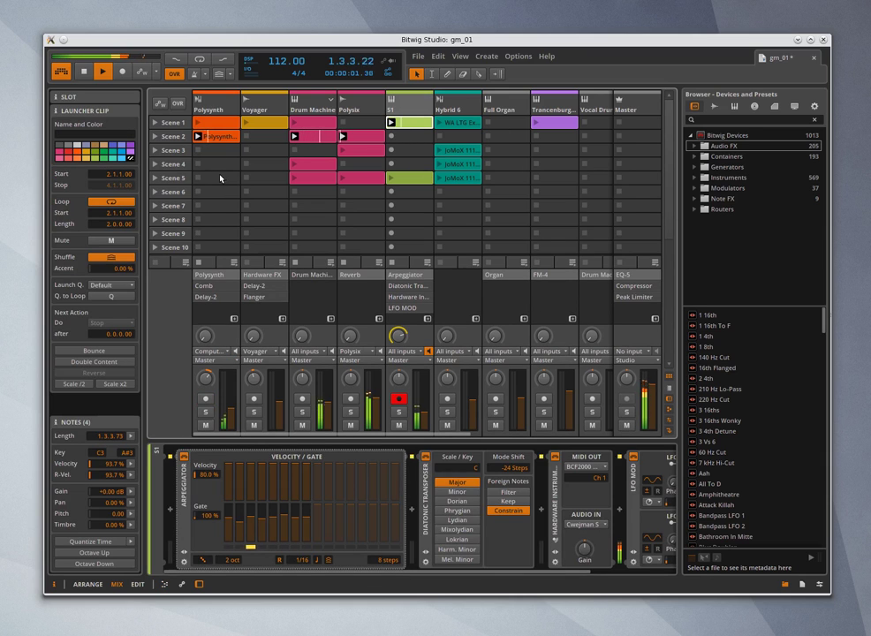
Stop the Scene 2 clips so only S1 plays, and expand the Routers device category.
left_click(161, 262)
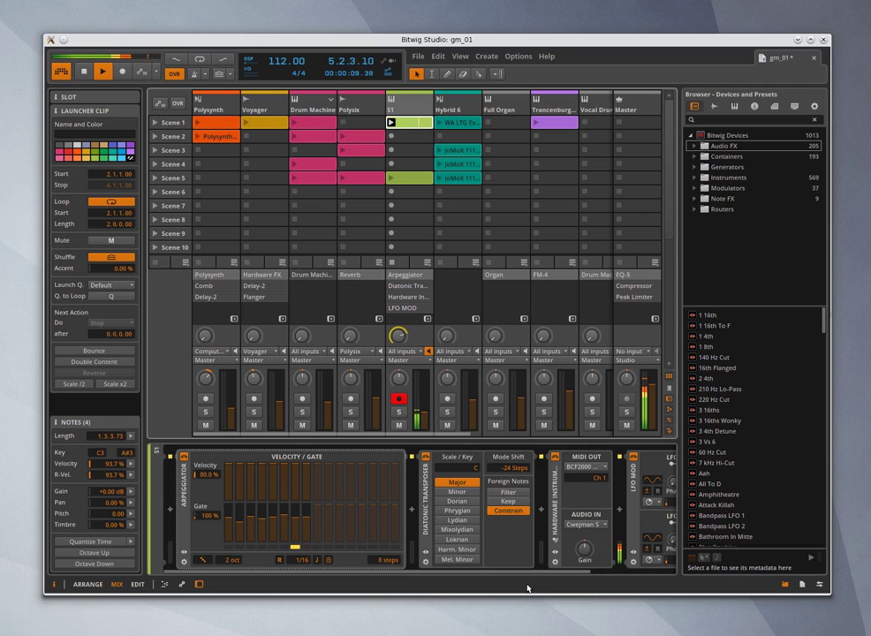
scroll(535, 574, "right", 3)
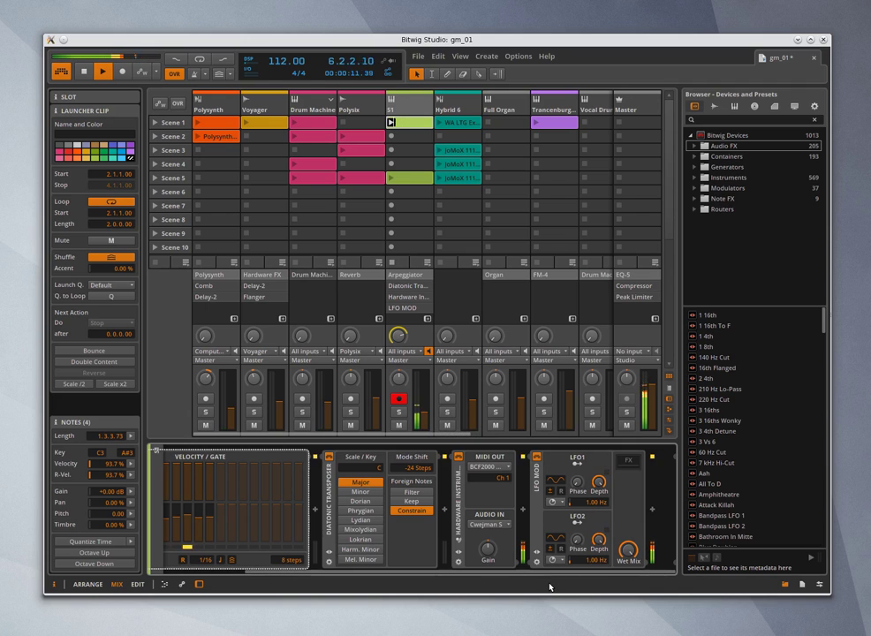
left_click(694, 210)
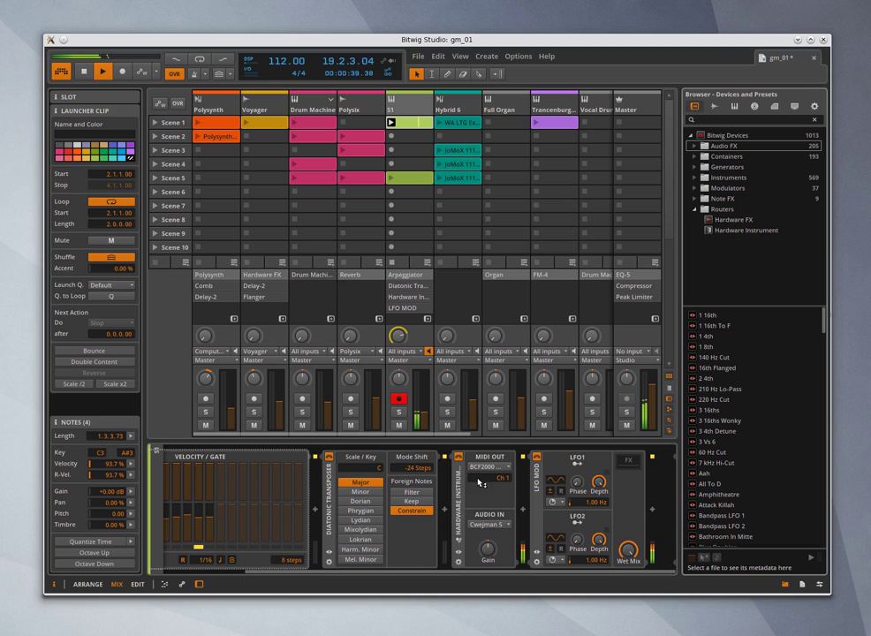
left_click_drag(386, 571, 302, 582)
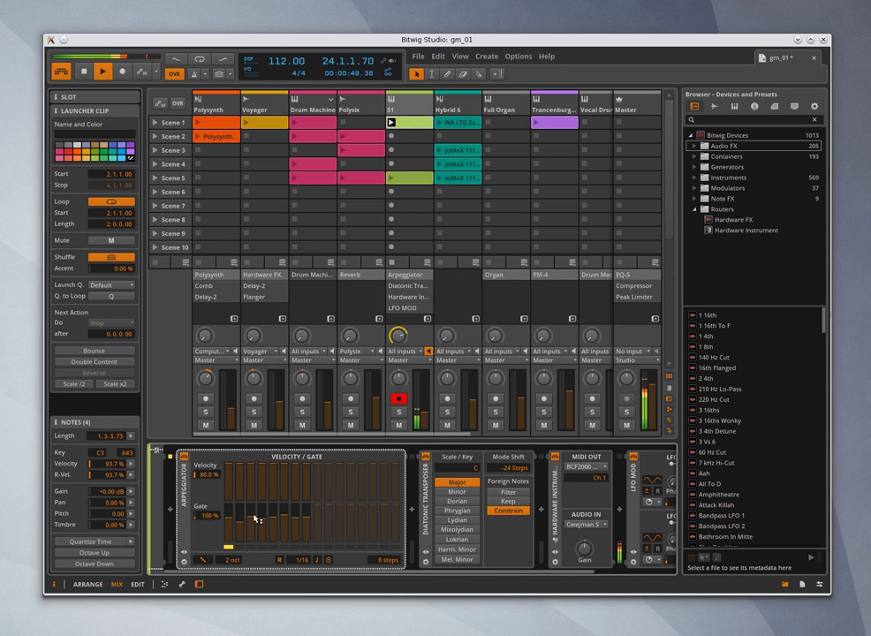
Set S1's Diatonic Transposer to C Dorian, browse Note FX devices, and switch to Arrange view.
left_click(465, 502)
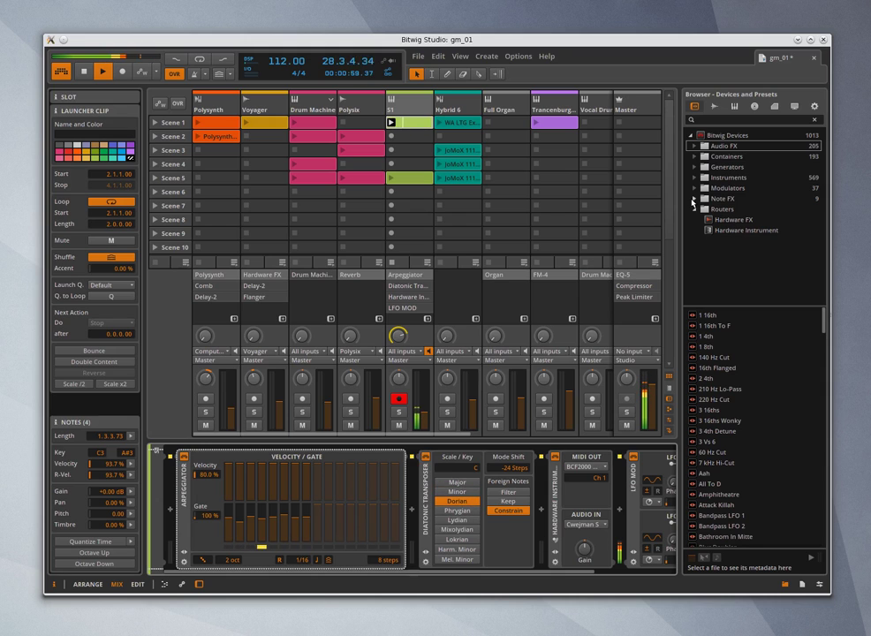
left_click(732, 200)
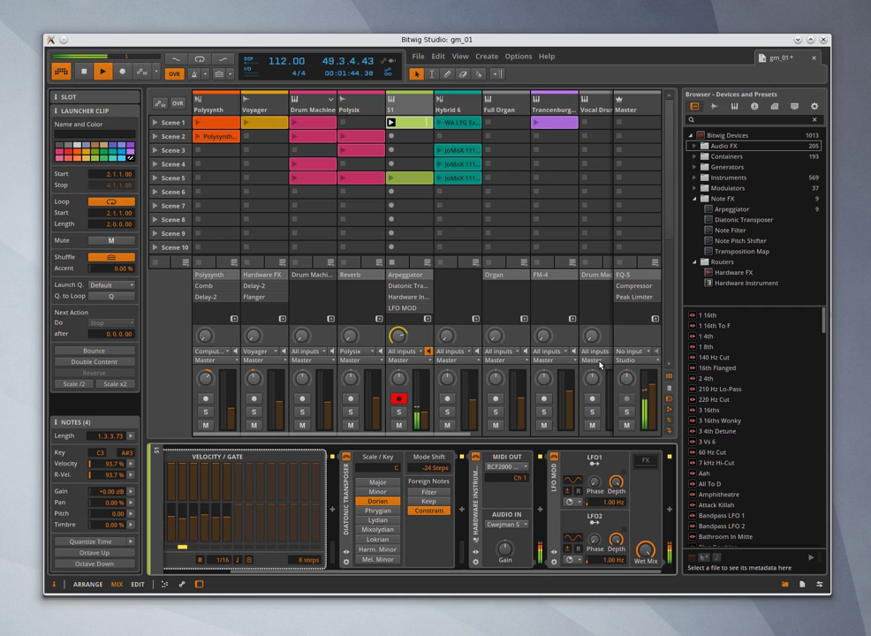
left_click_drag(533, 574, 565, 576)
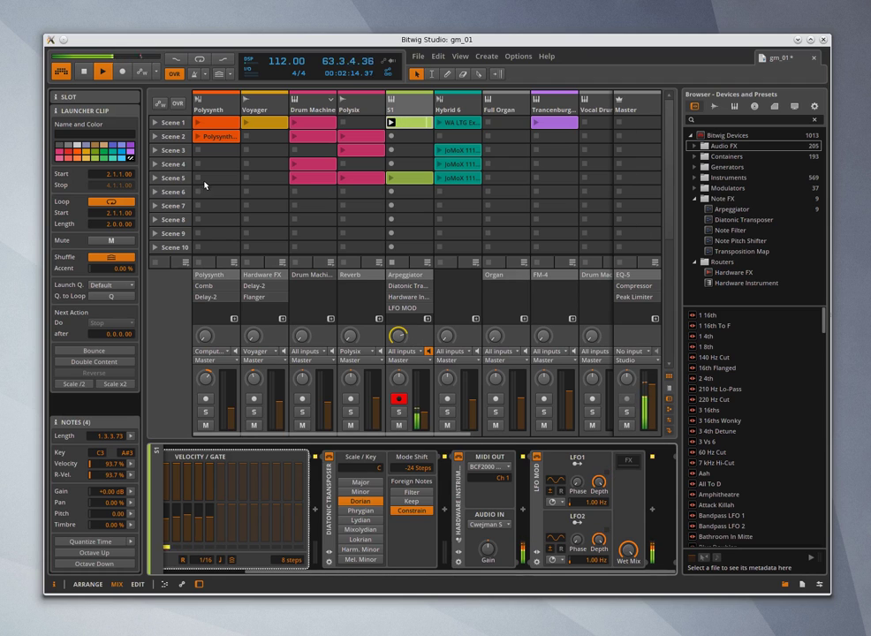
left_click(87, 584)
Select the S1 Reverb track to show its Hall Reverb device, then scroll back up.
scroll(221, 303, "down", 1)
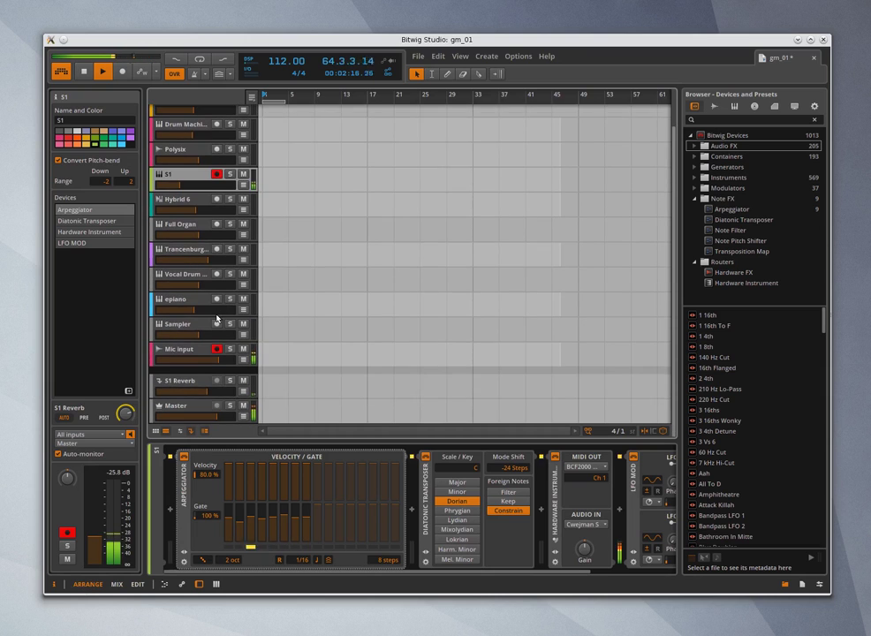
left_click(193, 383)
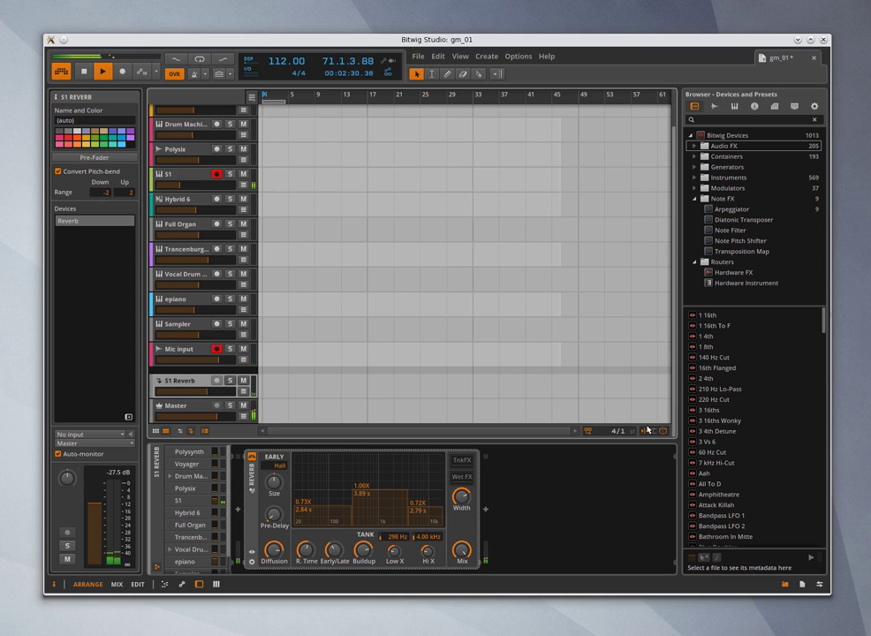
scroll(310, 374, "up", 2)
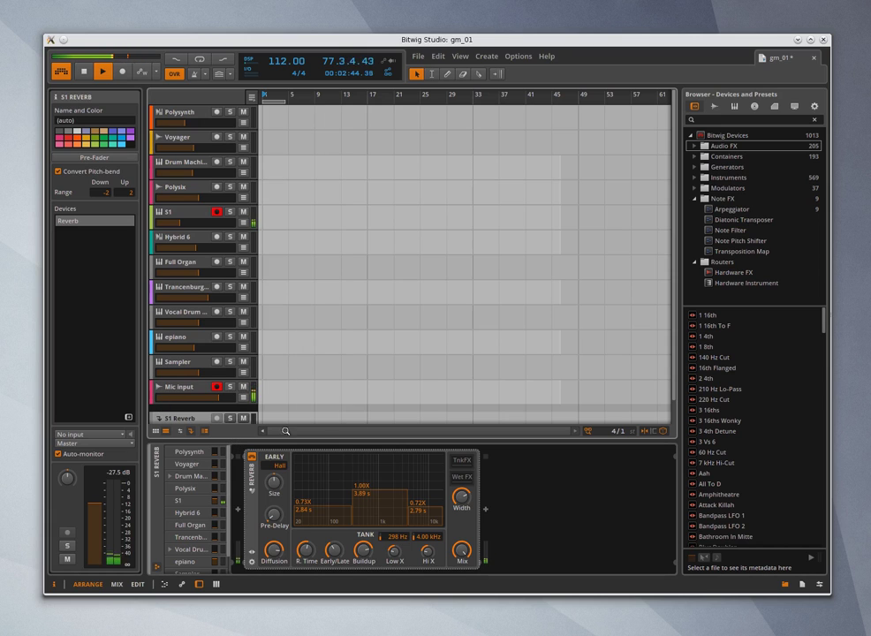
Show the clip launcher in Arrange view, stop playback and reset to 1.1.1, then clear the selection.
key("Tab")
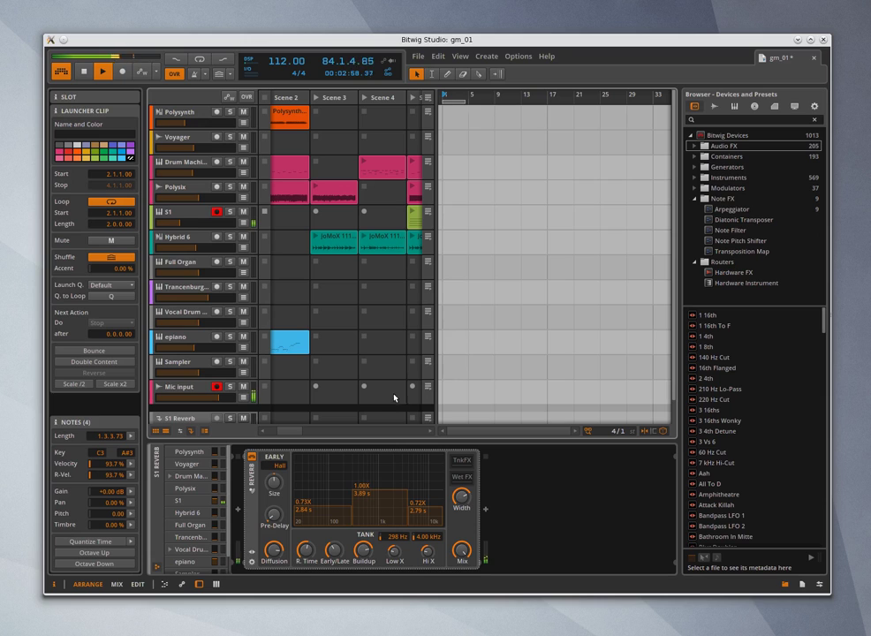
left_click(84, 72)
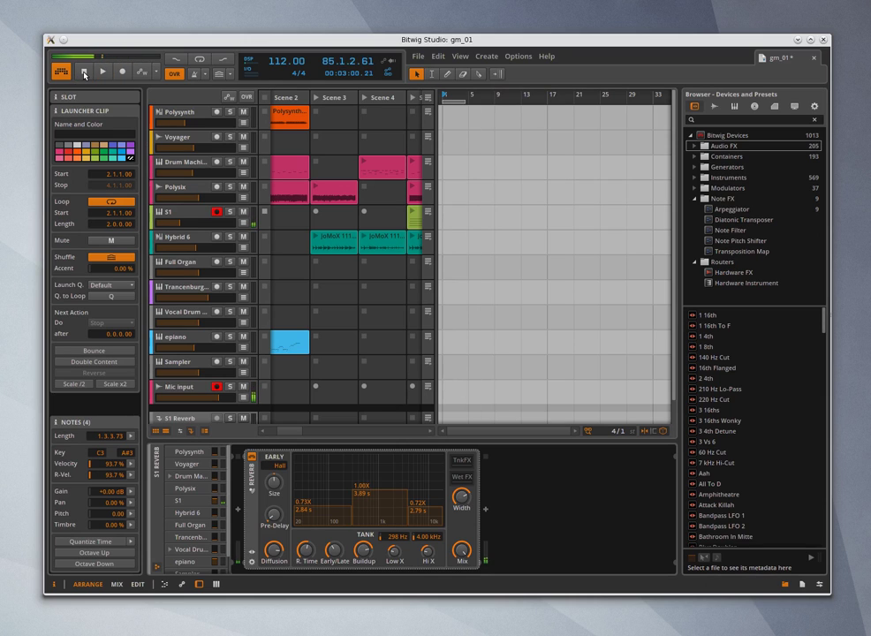
left_click(84, 72)
left_click(486, 310)
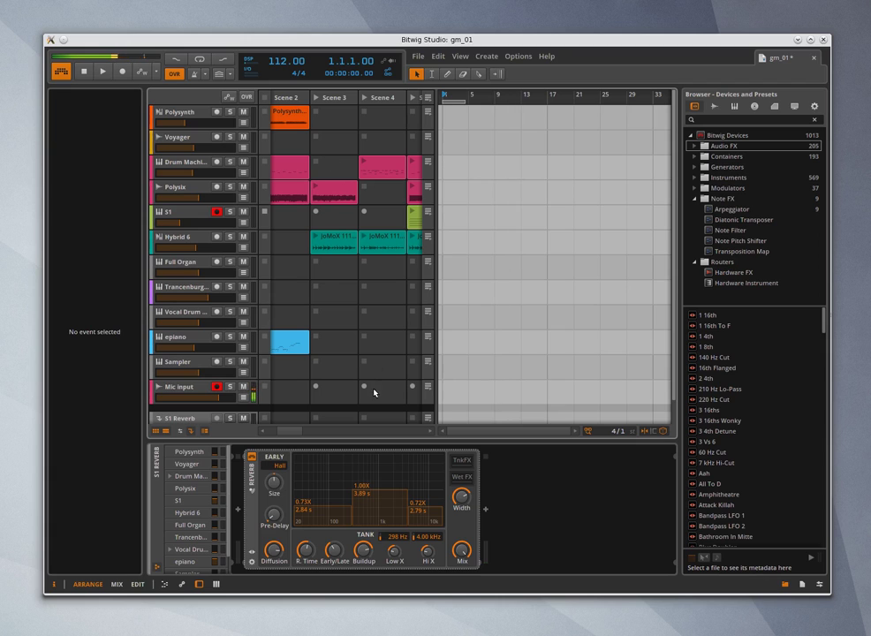
left_click_drag(286, 432, 259, 428)
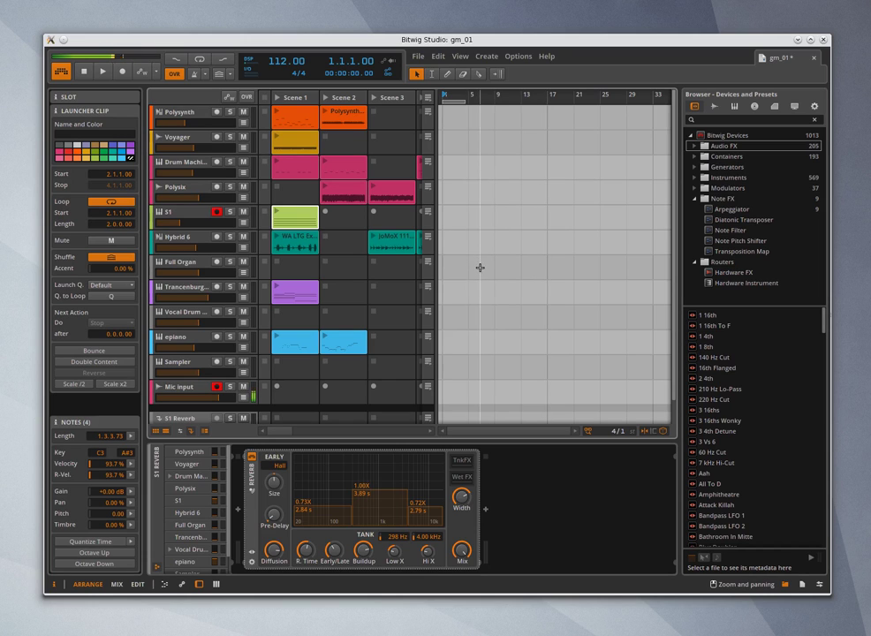
Record into the arrangement with S1 disarmed, launching the Drum Machine and Trancenburg scene 1 clips.
left_click(122, 74)
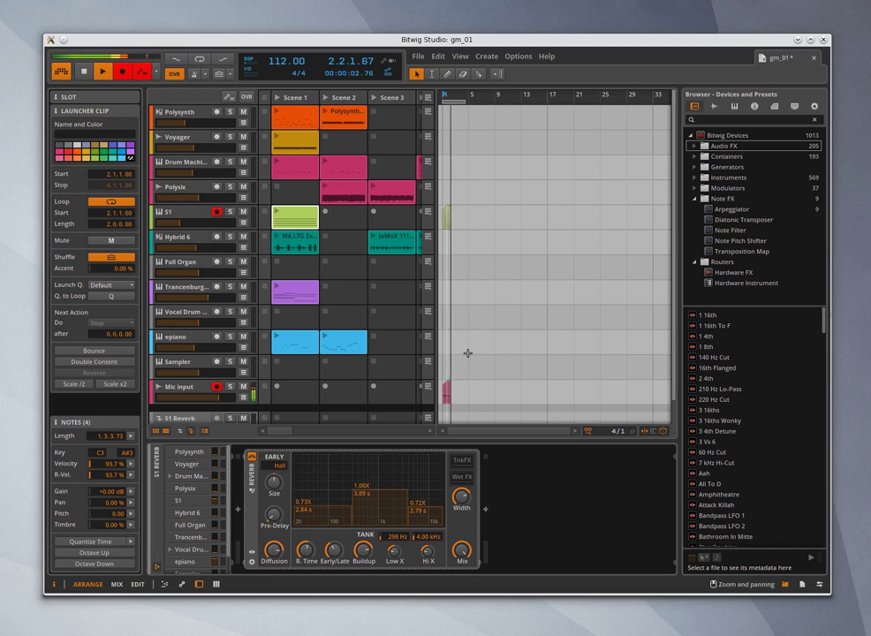
left_click(216, 212)
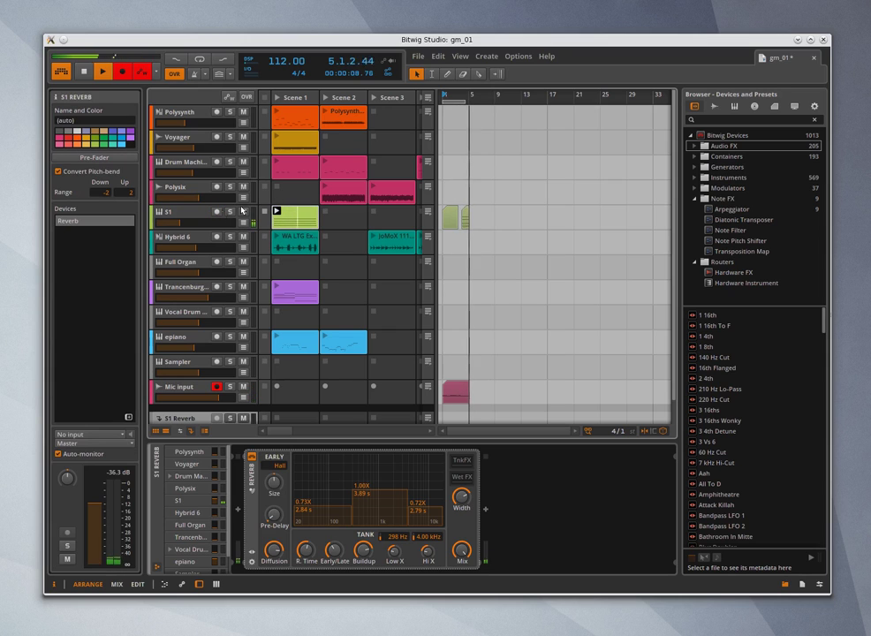
left_click(277, 163)
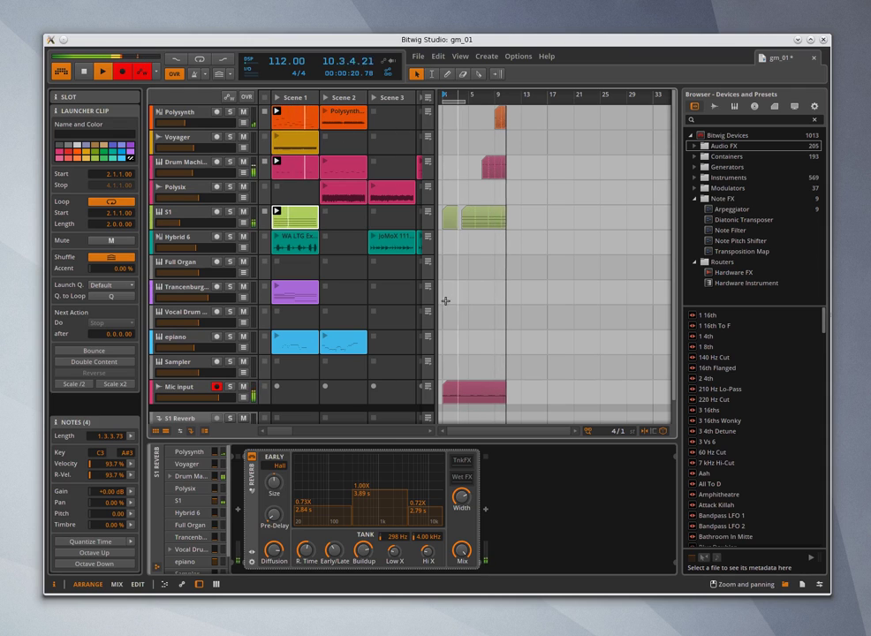
left_click(276, 286)
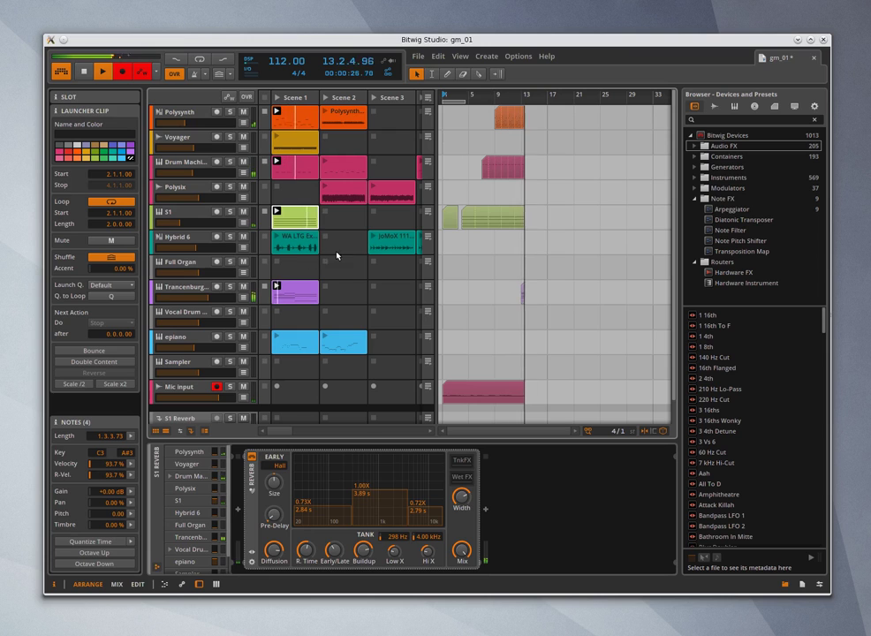
left_click(186, 294)
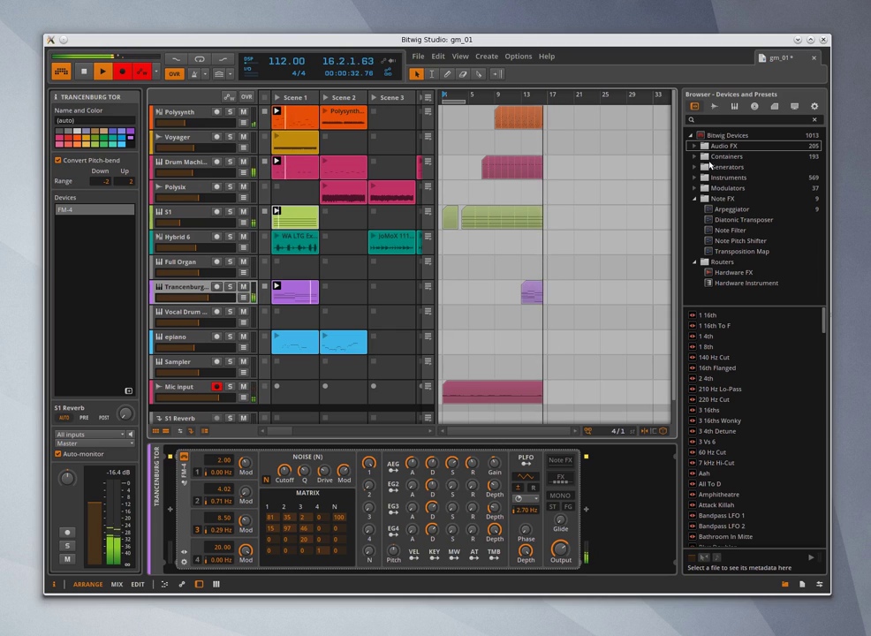
Let the recording run toward bar 25 while expanding the Instruments list and selecting the S1 Scene 1 clip.
left_click(694, 178)
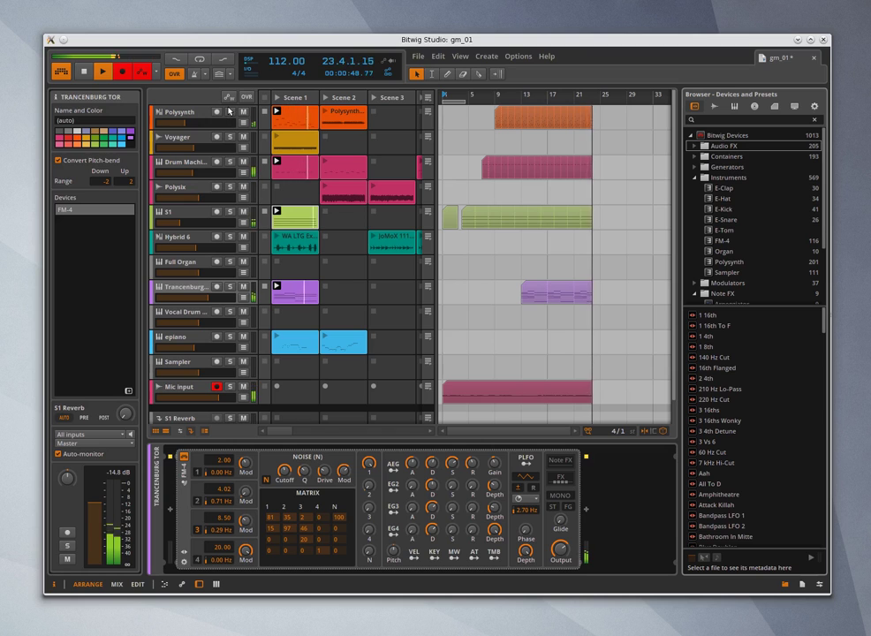
left_click(295, 217)
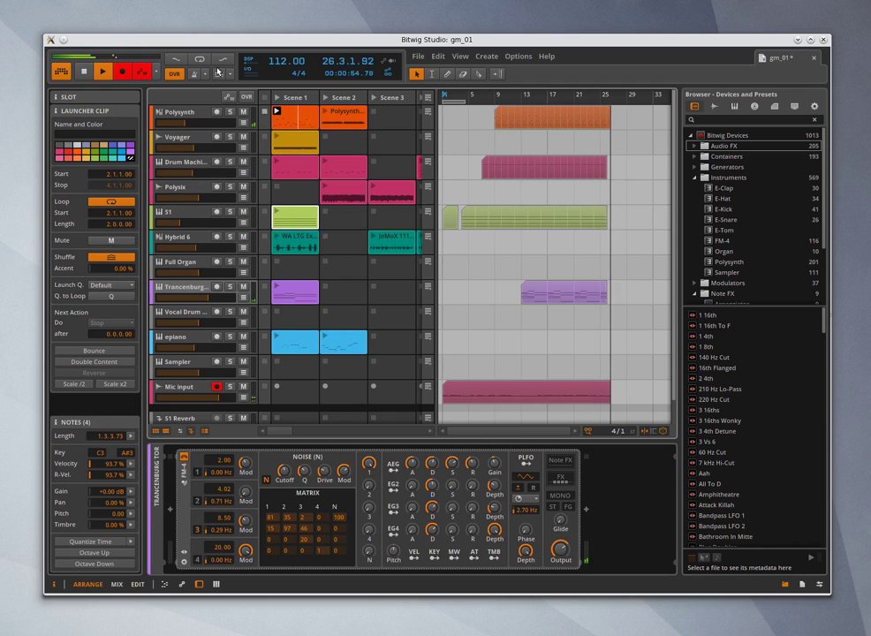
Stop recording and trim the S1 arrangement clip to start at bar 13, leaving 13 bars.
key("space")
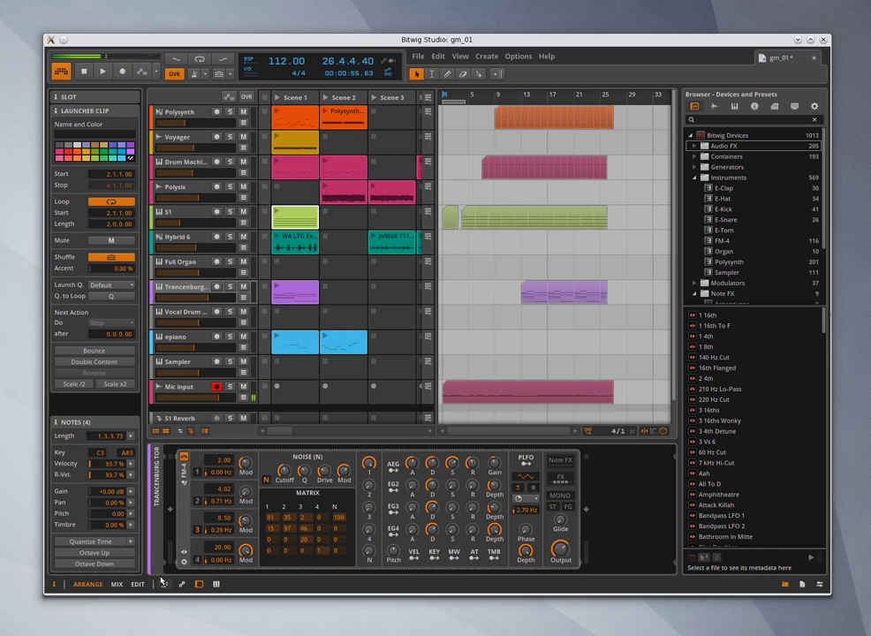
left_click(165, 431)
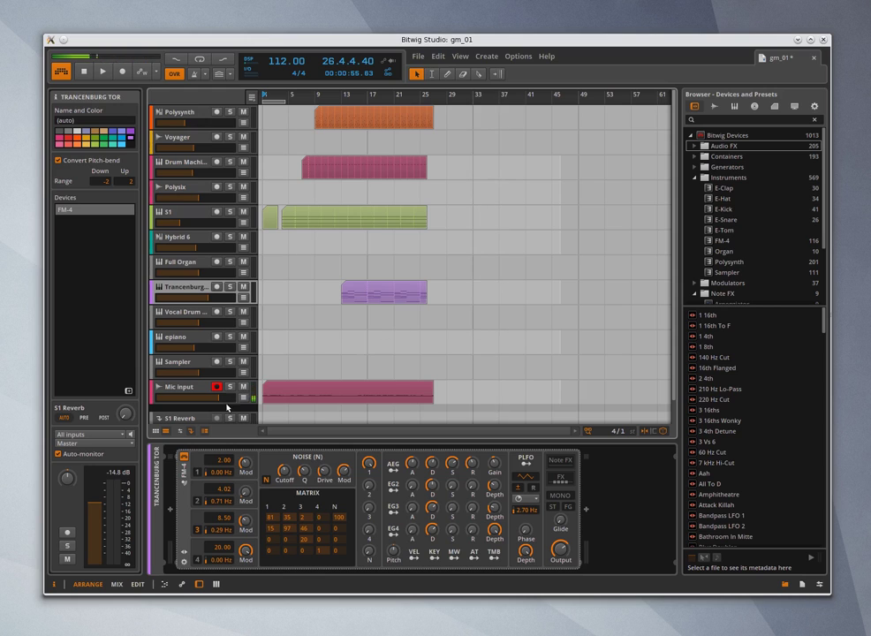
left_click(165, 431)
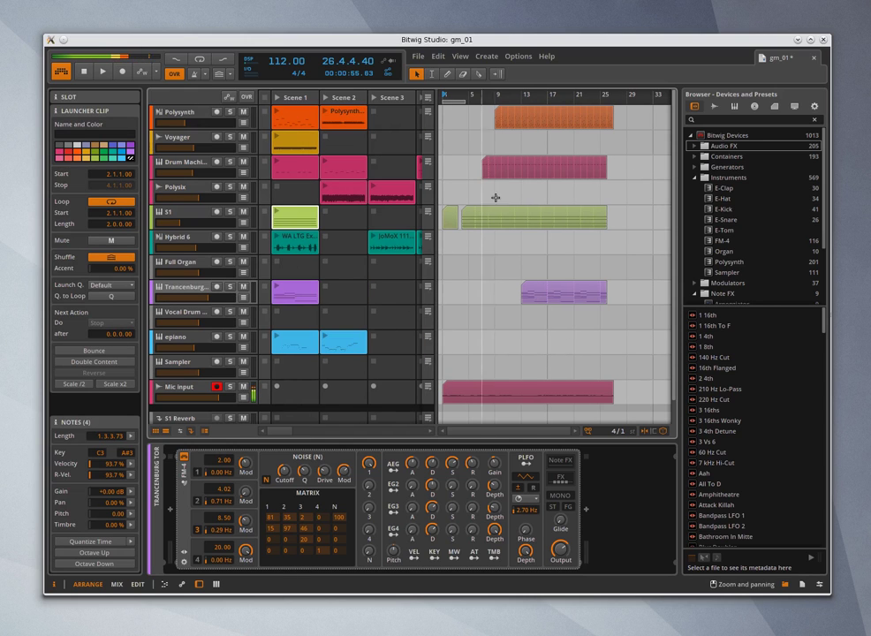
left_click(485, 224)
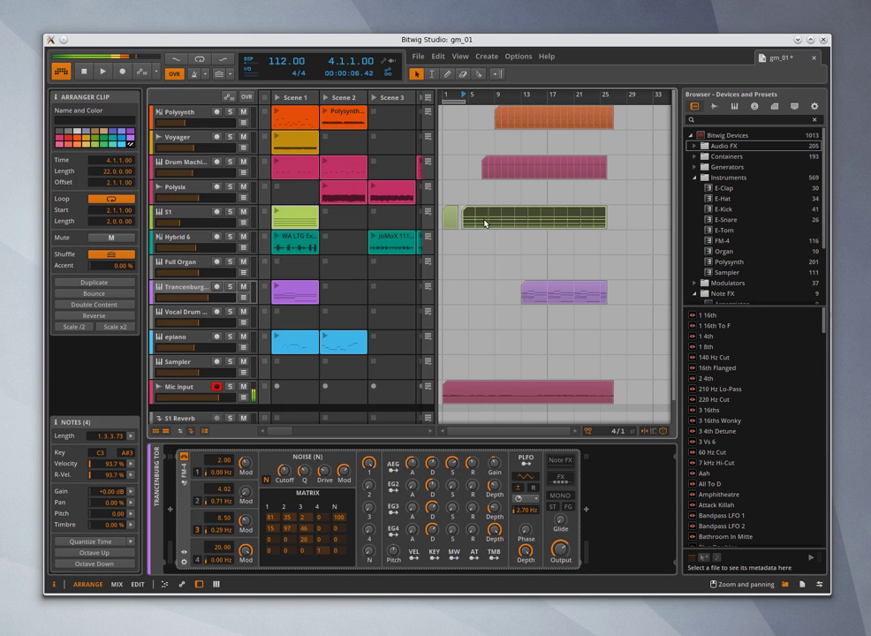
left_click_drag(461, 218, 522, 218)
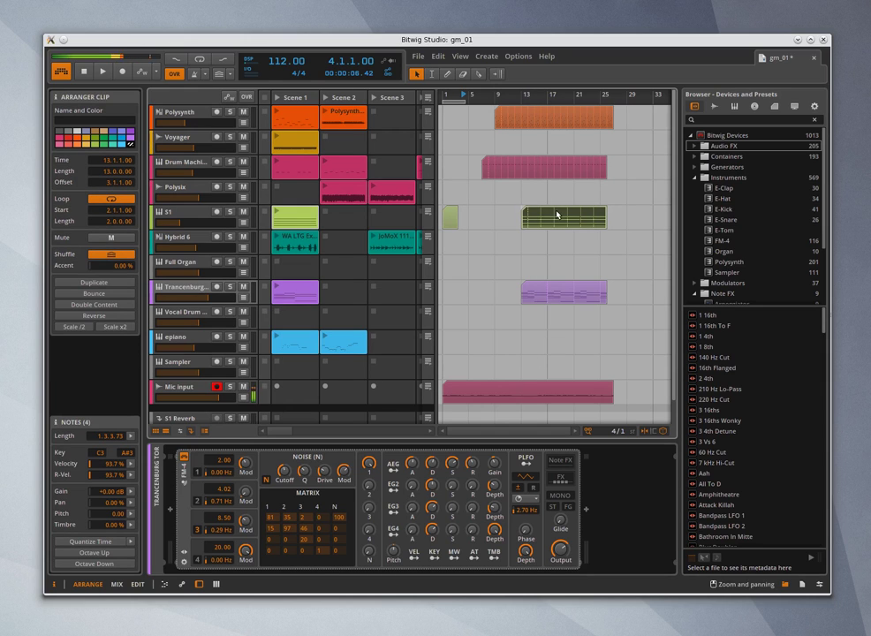
Open the S1 clip's notes and shorten the top note to end near bar 3.
double_click(557, 215)
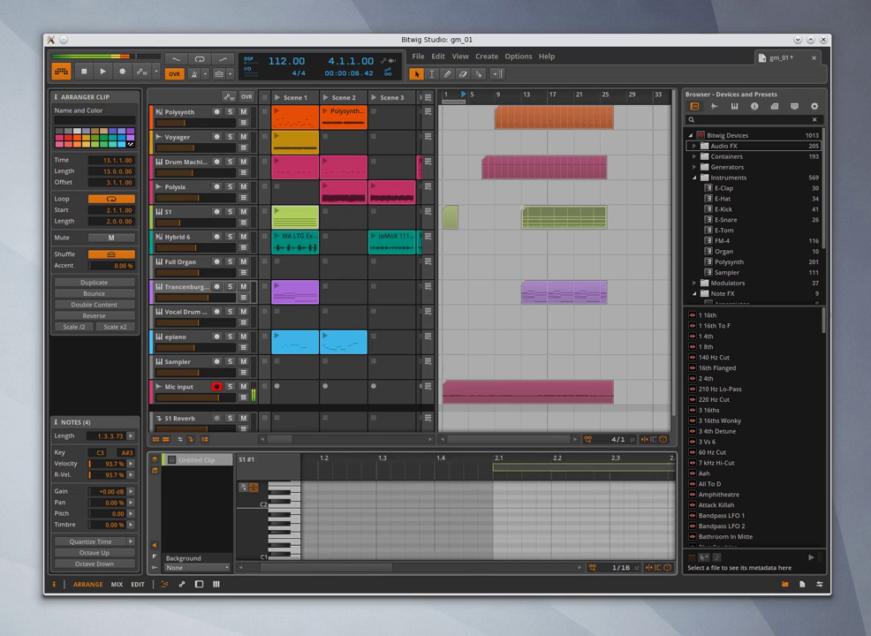
scroll(466, 472, "down", 3)
scroll(419, 522, "up", 3)
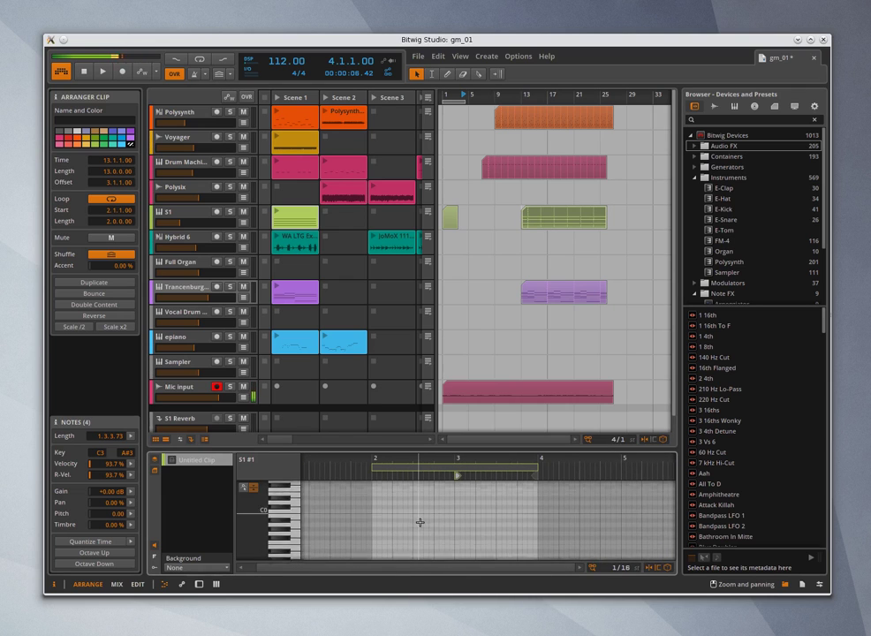
scroll(419, 522, "up", 6)
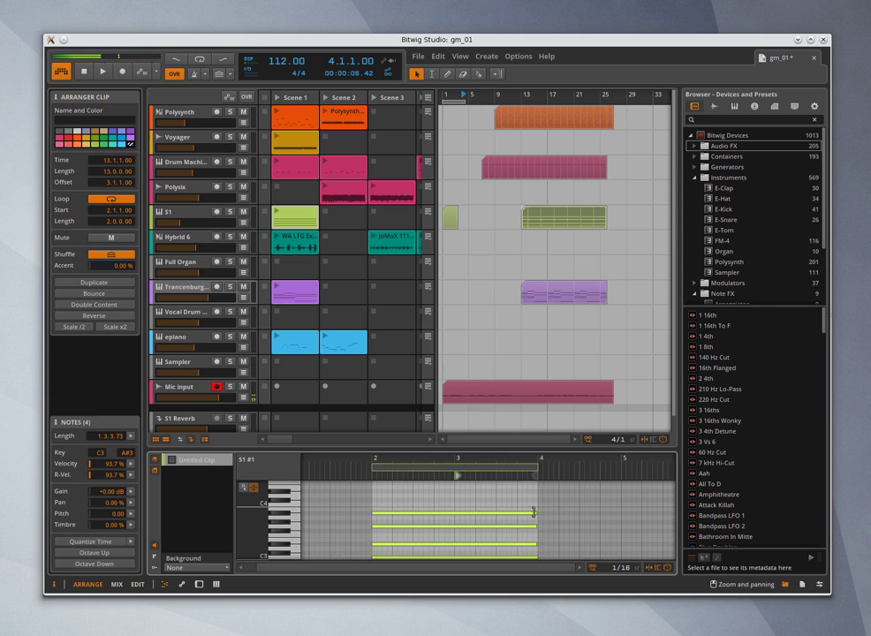
left_click_drag(539, 512, 450, 512)
Add short notes: D#4 at 3.2.2, one near 3.1.2, B3 at 3.3.1 and C4 at 3.3.3.
double_click(483, 491)
double_click(467, 510)
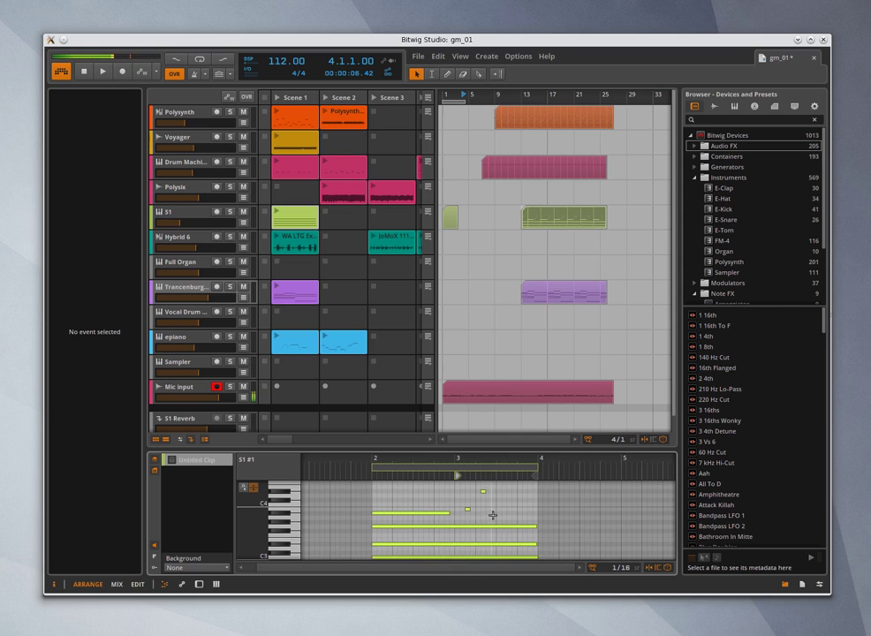
double_click(499, 510)
double_click(509, 505)
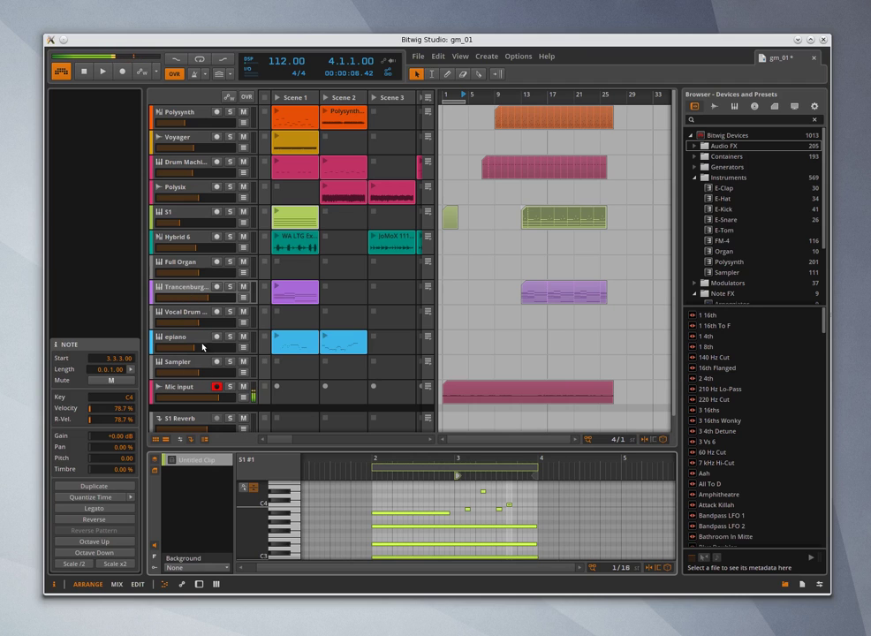
Show the Drum Machine sampler, audition its kick, hi-hat and cymbal pads, then open the Samples library.
left_click(186, 166)
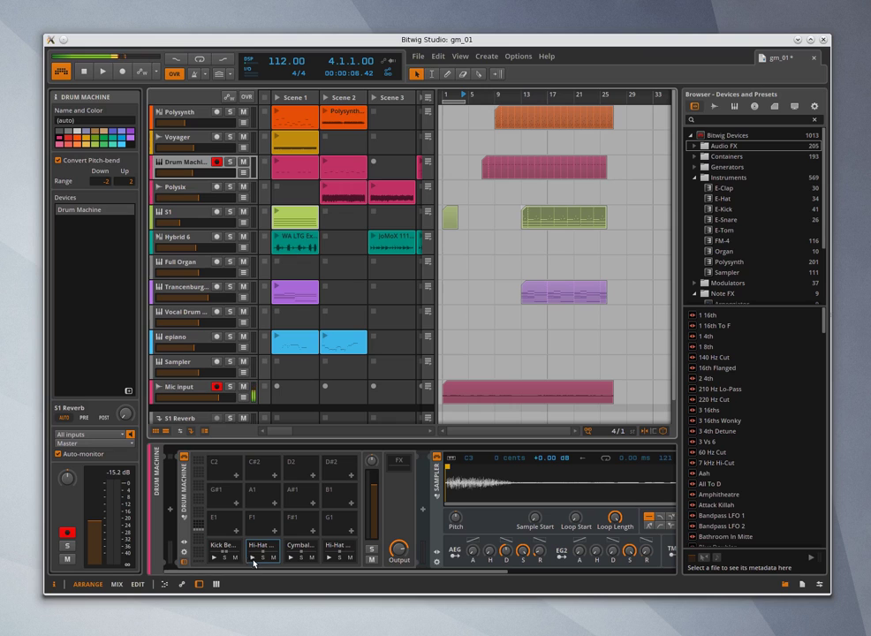
left_click(215, 557)
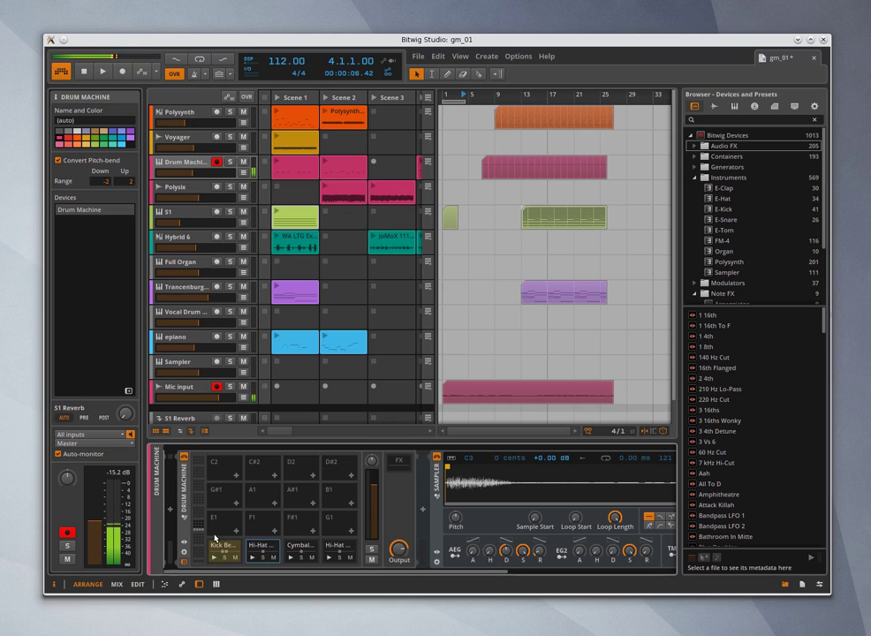
left_click(328, 558)
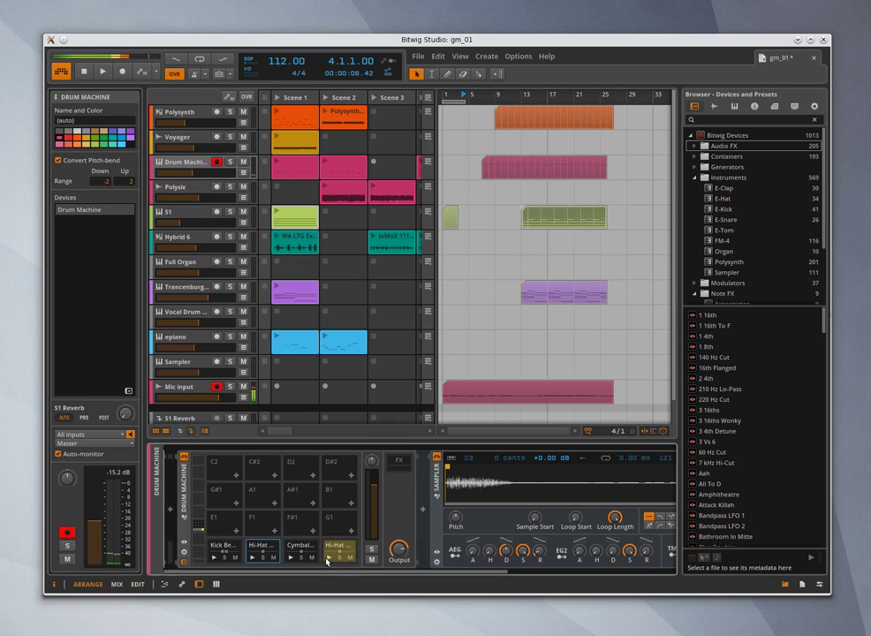
left_click(215, 557)
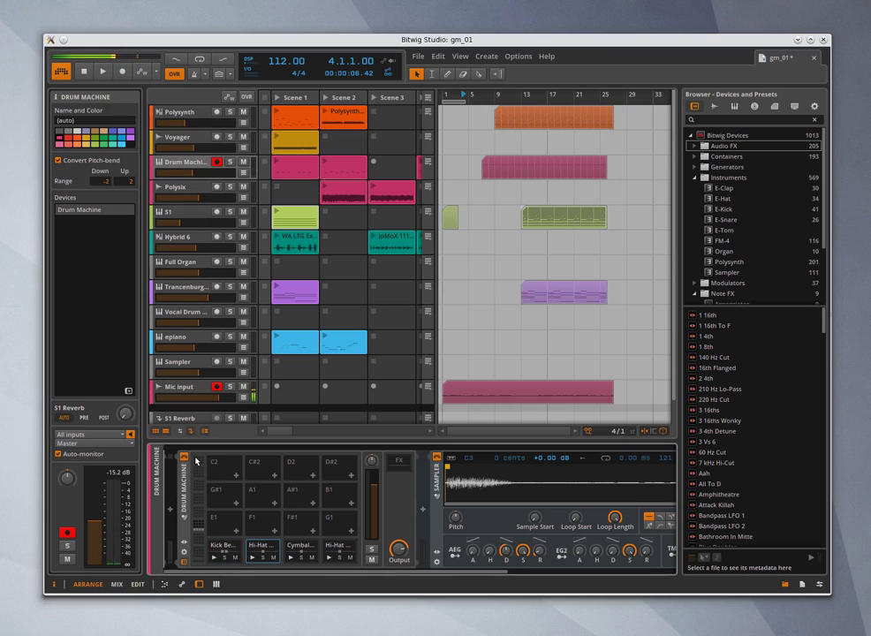
left_click(214, 557)
left_click_drag(505, 571, 521, 572)
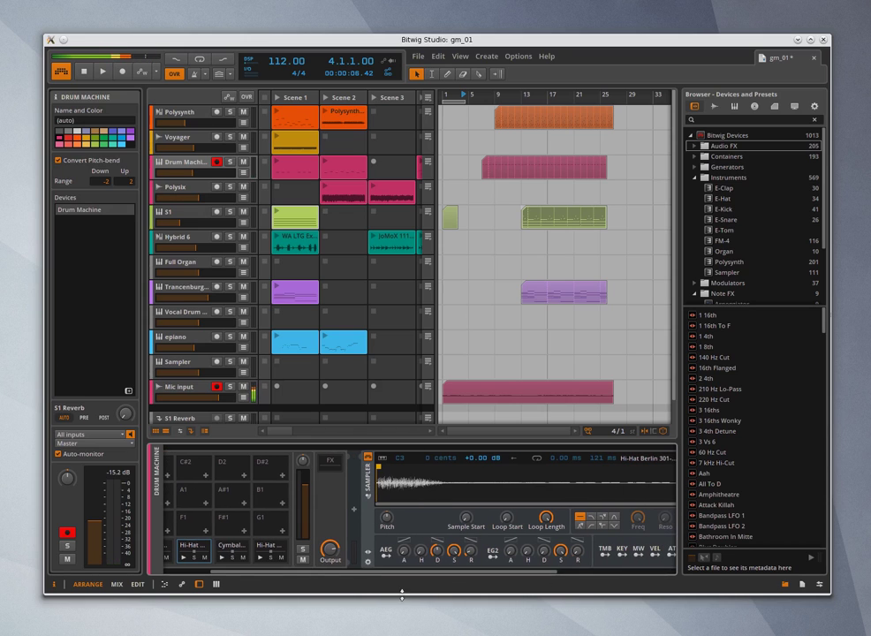
left_click(182, 559)
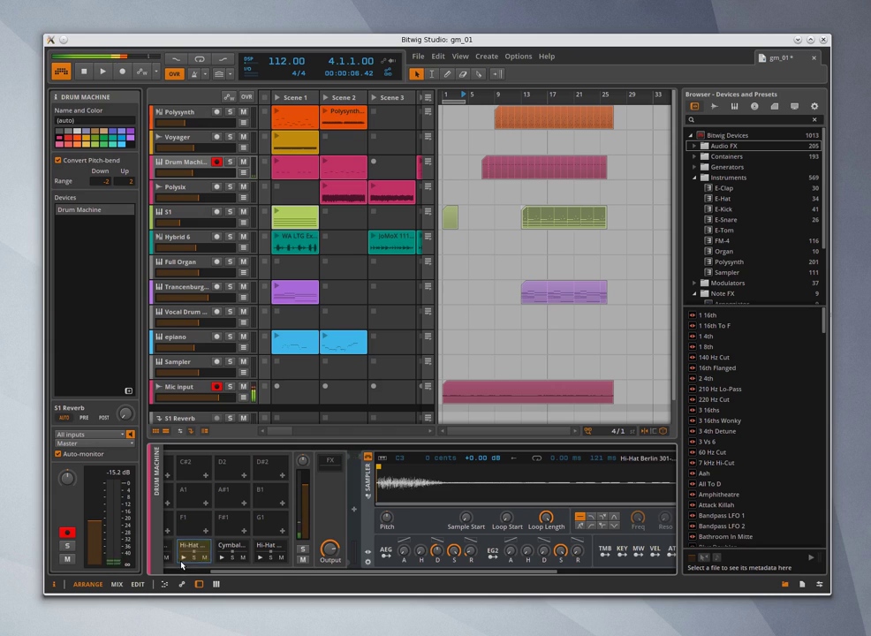
left_click(222, 558)
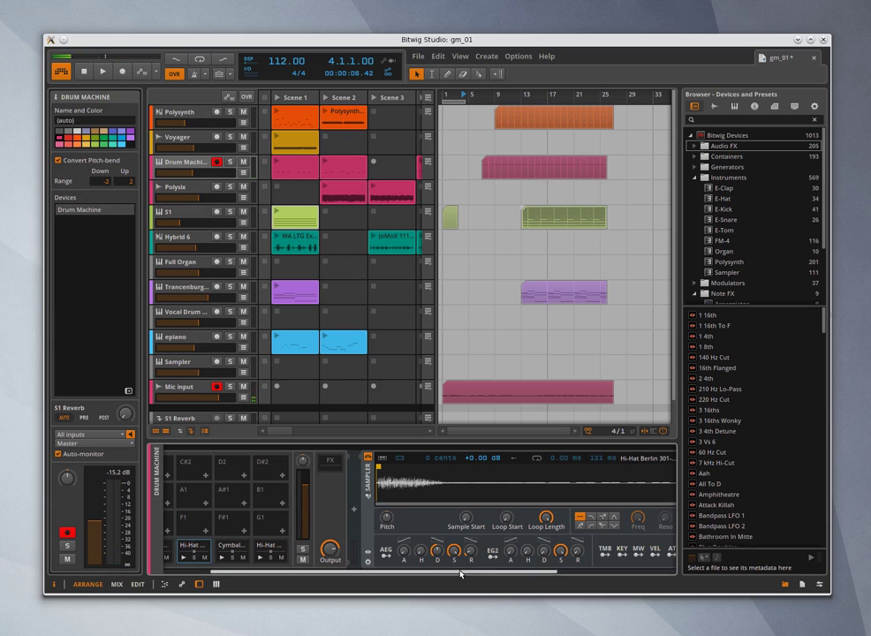
left_click(715, 107)
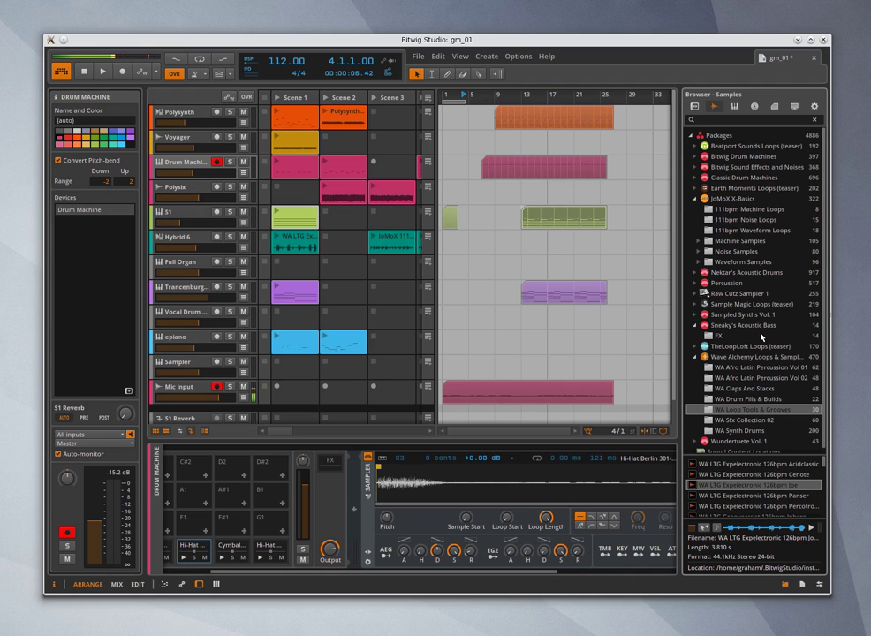
scroll(761, 337, "down", 1)
left_click(810, 530)
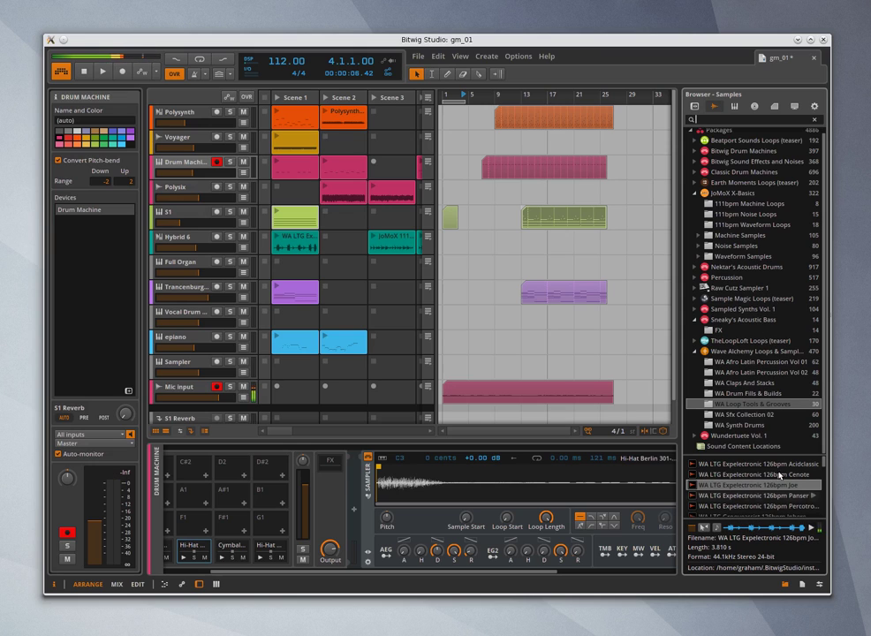
scroll(706, 187, "up", 1)
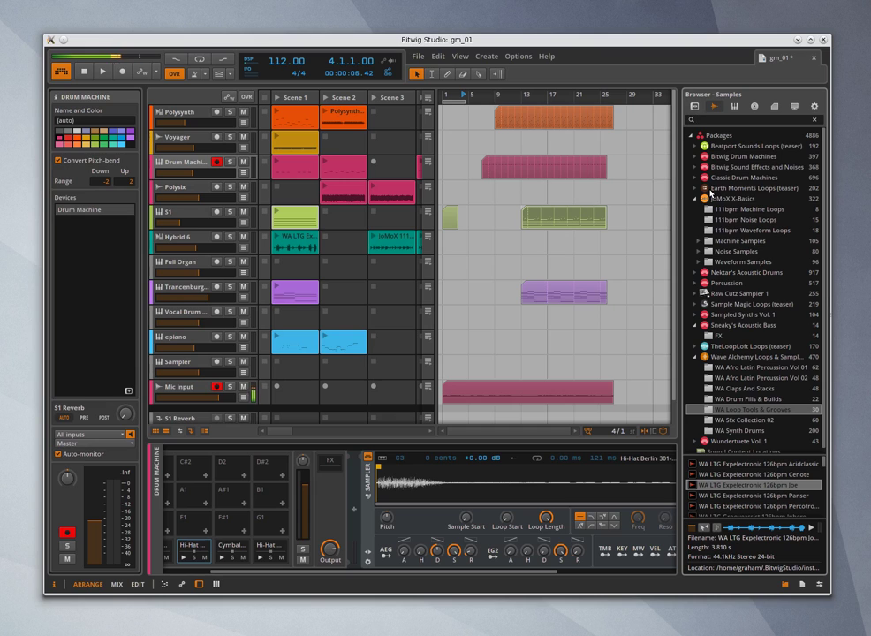
scroll(742, 256, "down", 1)
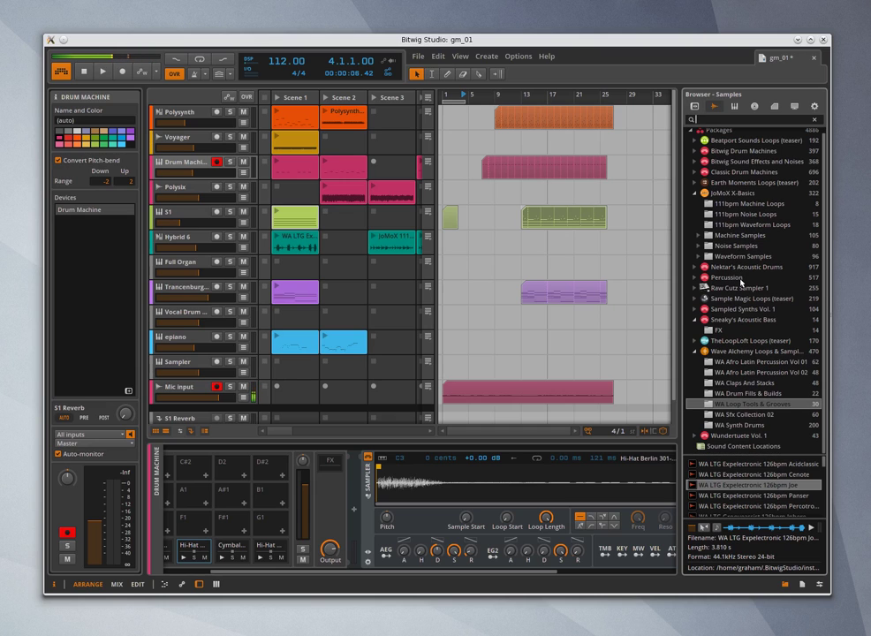